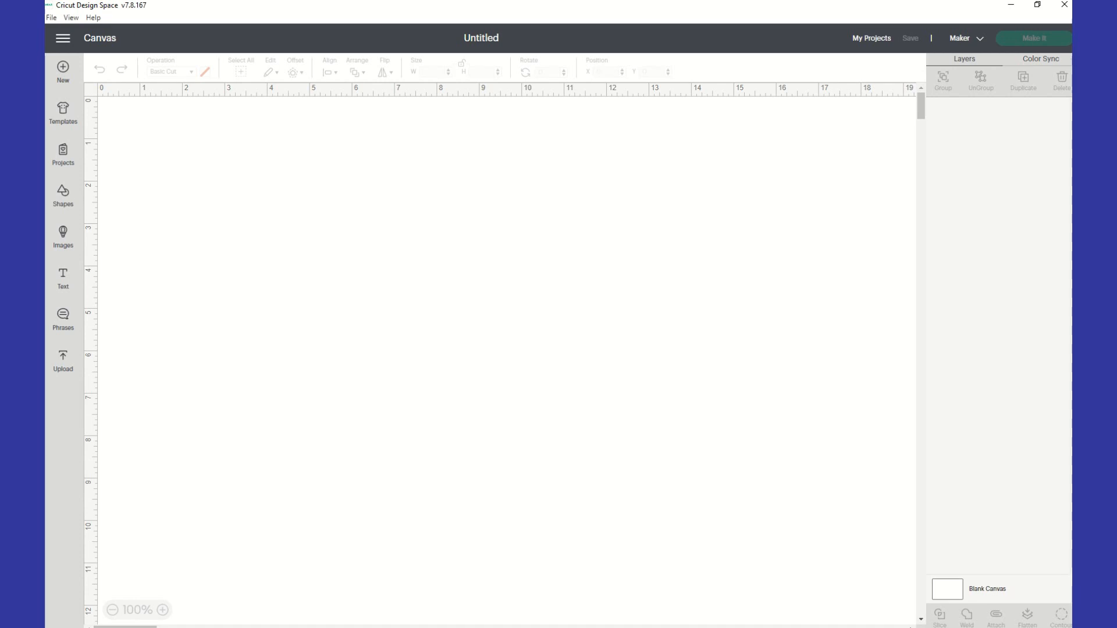
# Step: Choose the file 2-01.svg from the Desktop folder as the image to upload
pyautogui.click(74, 375)
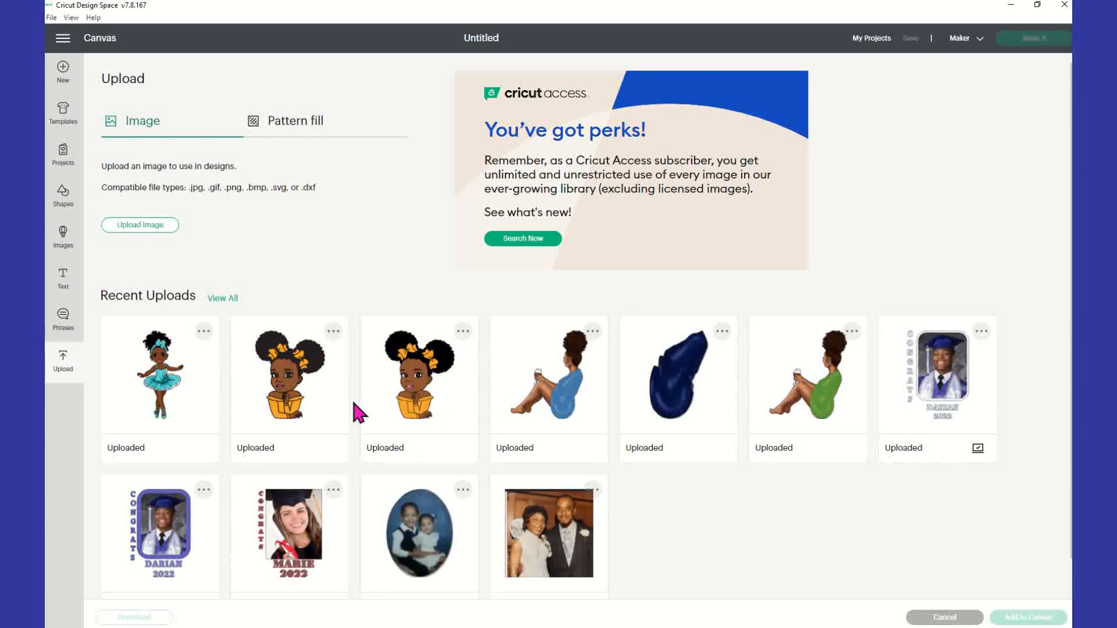
pyautogui.click(156, 227)
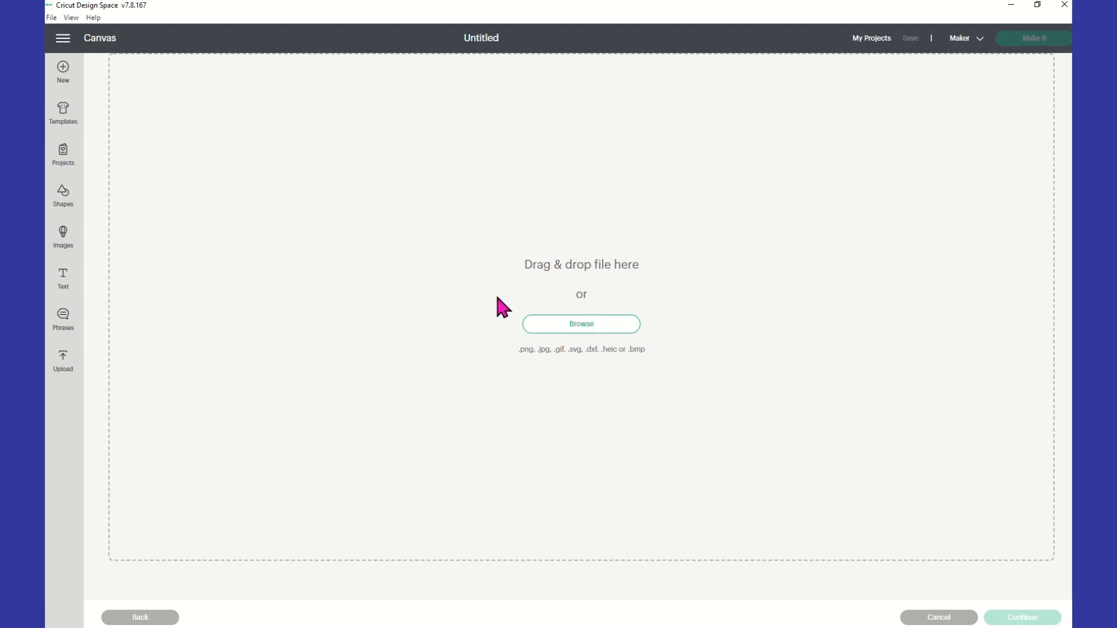
pyautogui.click(476, 229)
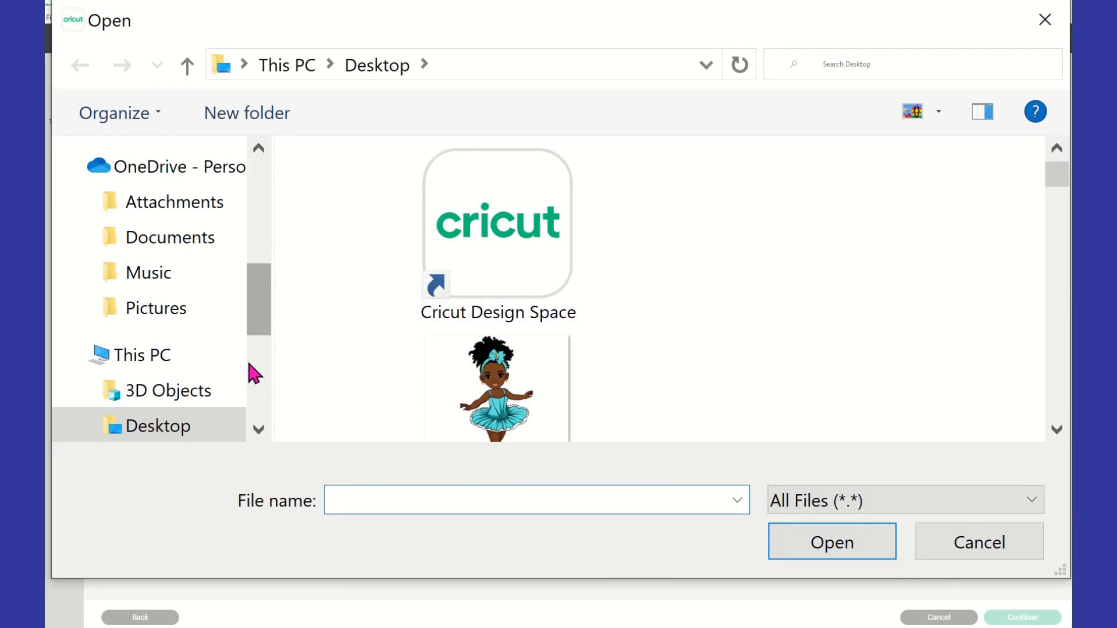
pyautogui.scroll(-5, 613, 353)
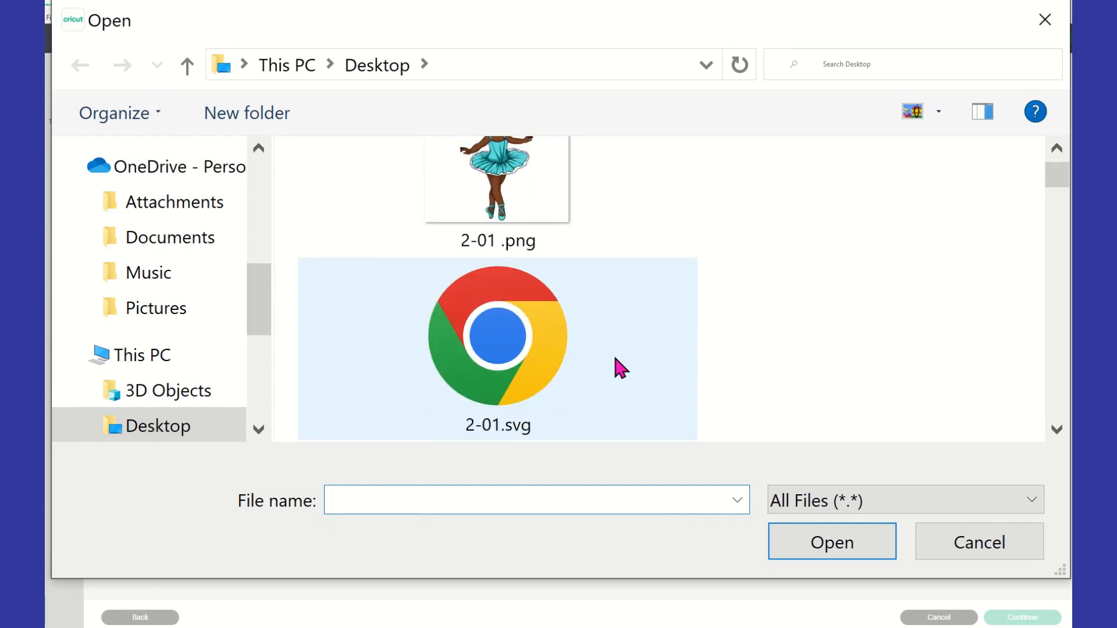
pyautogui.click(524, 358)
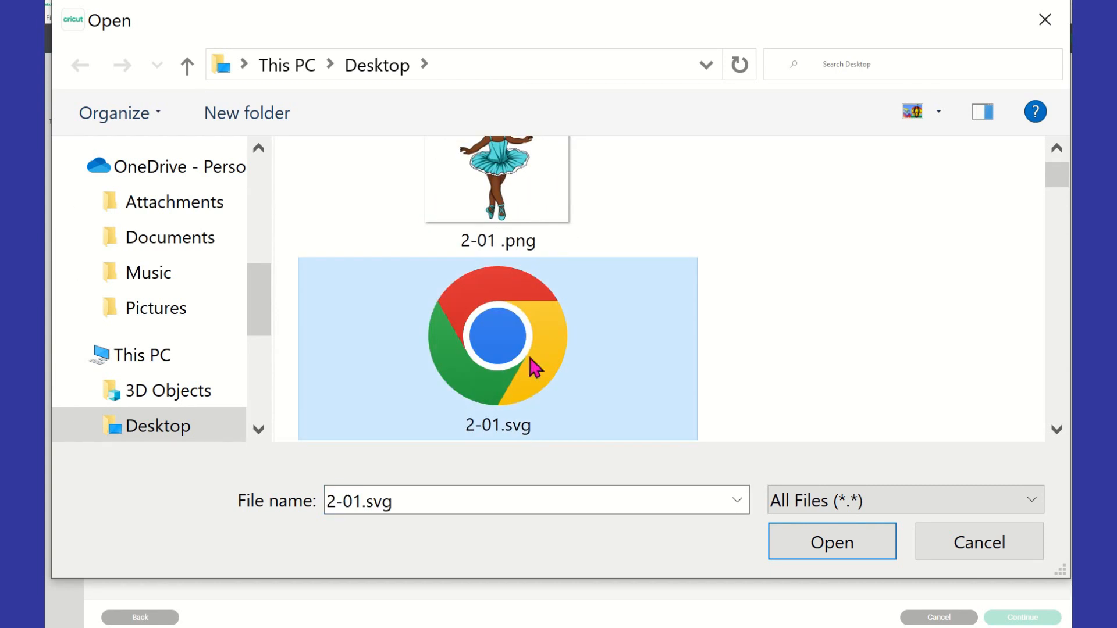
pyautogui.scroll(-3, 929, 389)
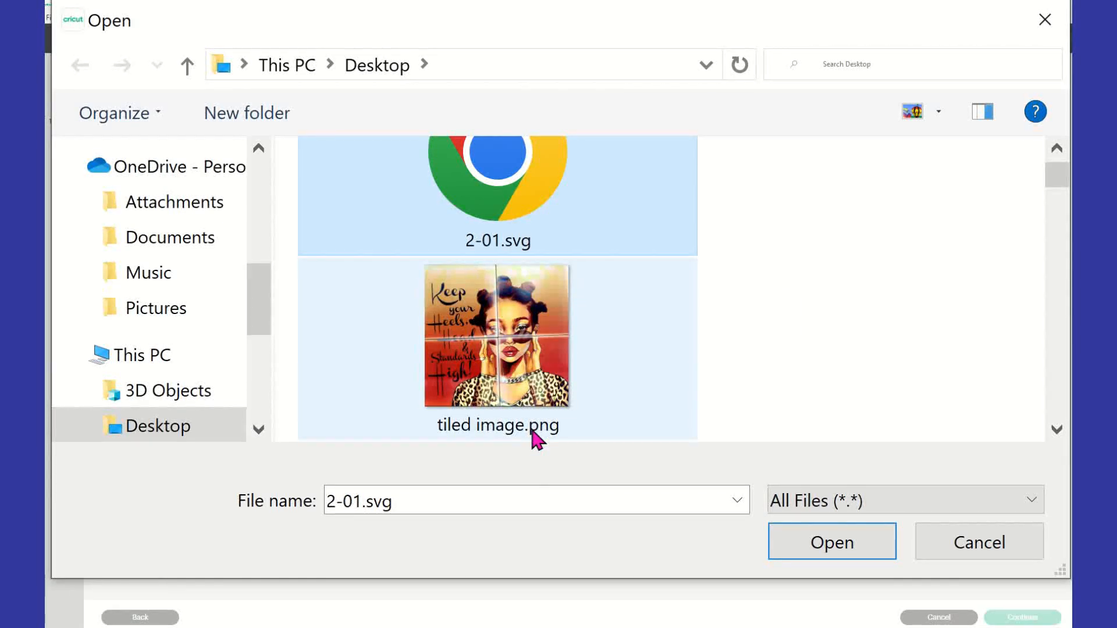
pyautogui.scroll(5, 540, 344)
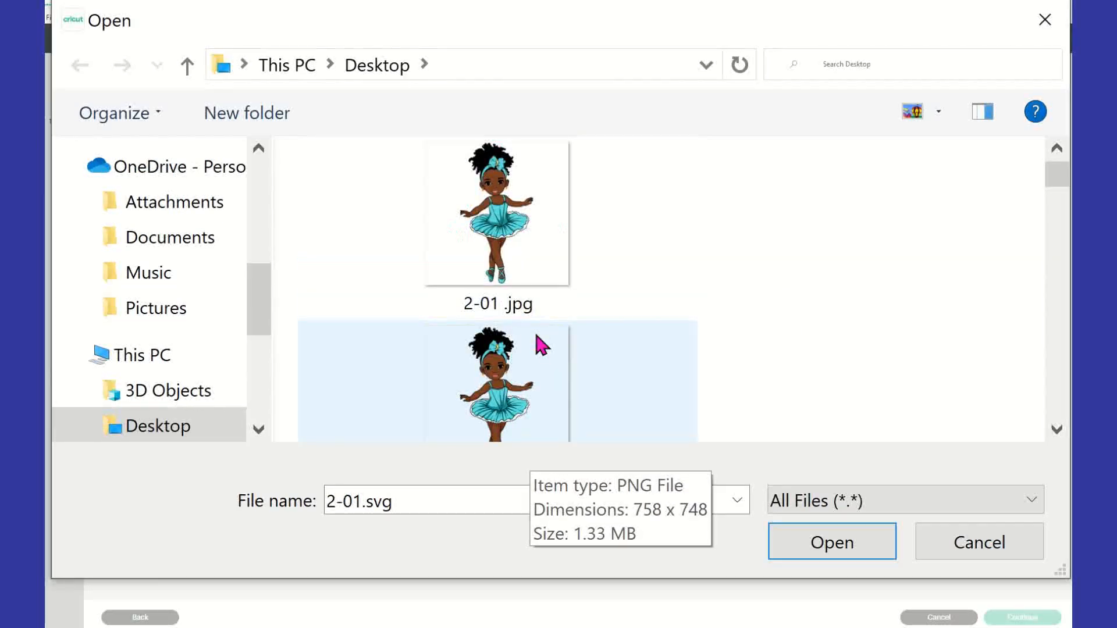
pyautogui.scroll(-1, 535, 352)
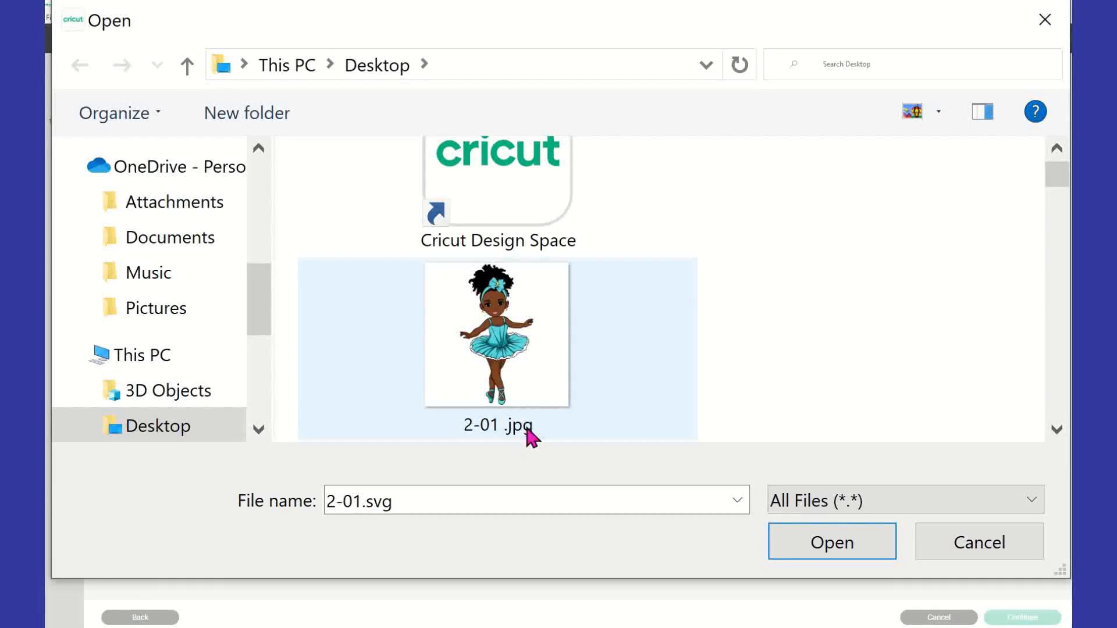
pyautogui.scroll(-2, 559, 349)
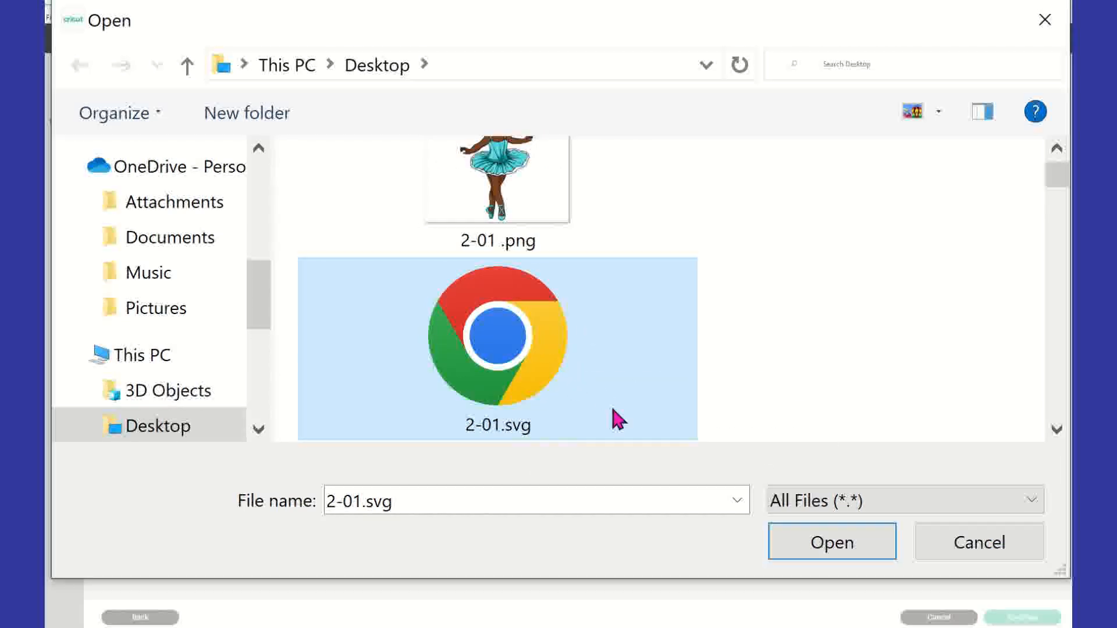
pyautogui.click(803, 547)
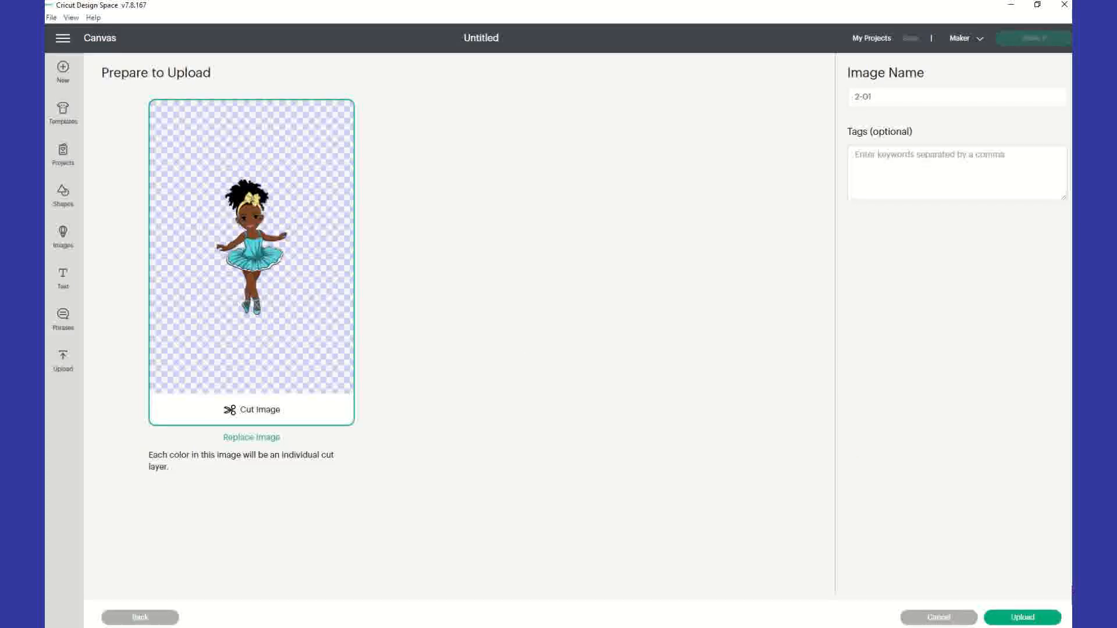
# Step: Upload the 2-01 image, add it from the recent uploads to the canvas, and deselect it
pyautogui.click(1007, 622)
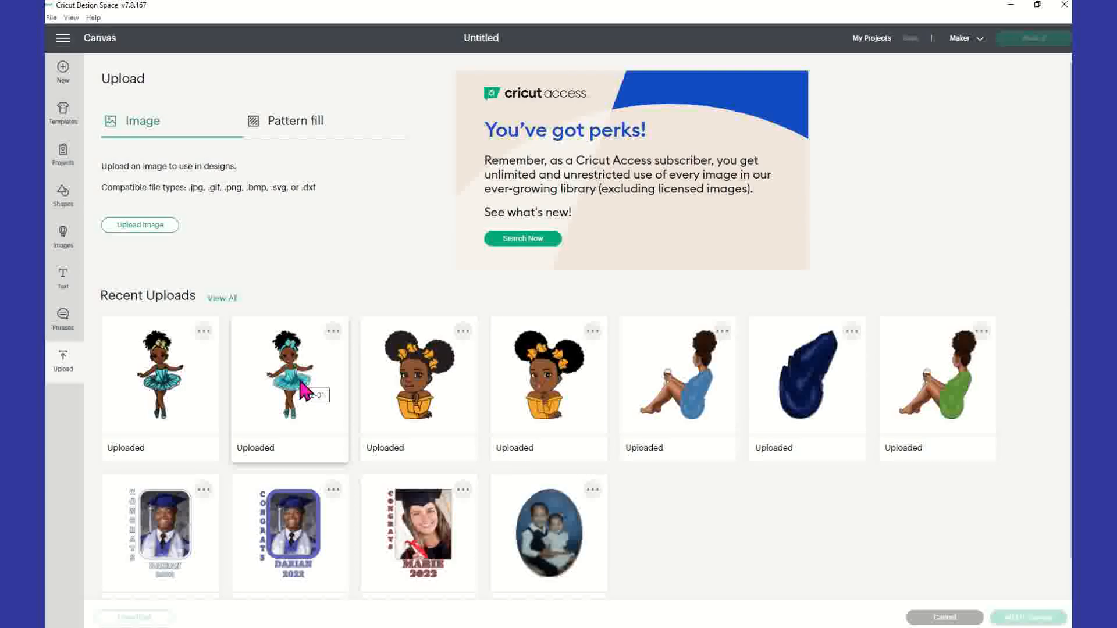
pyautogui.click(177, 399)
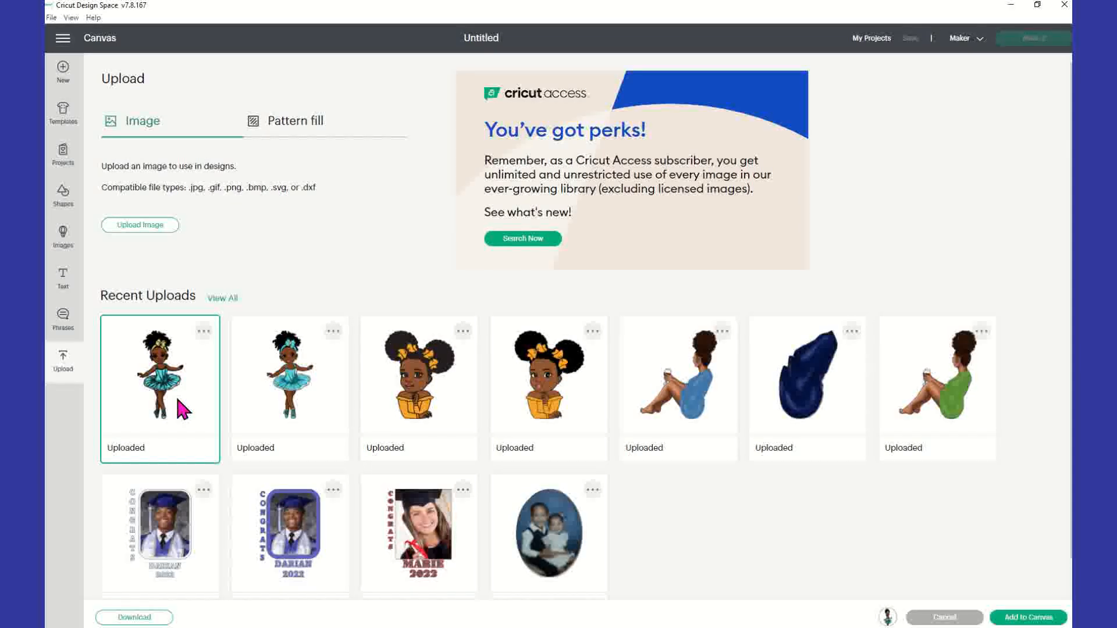
pyautogui.click(1008, 621)
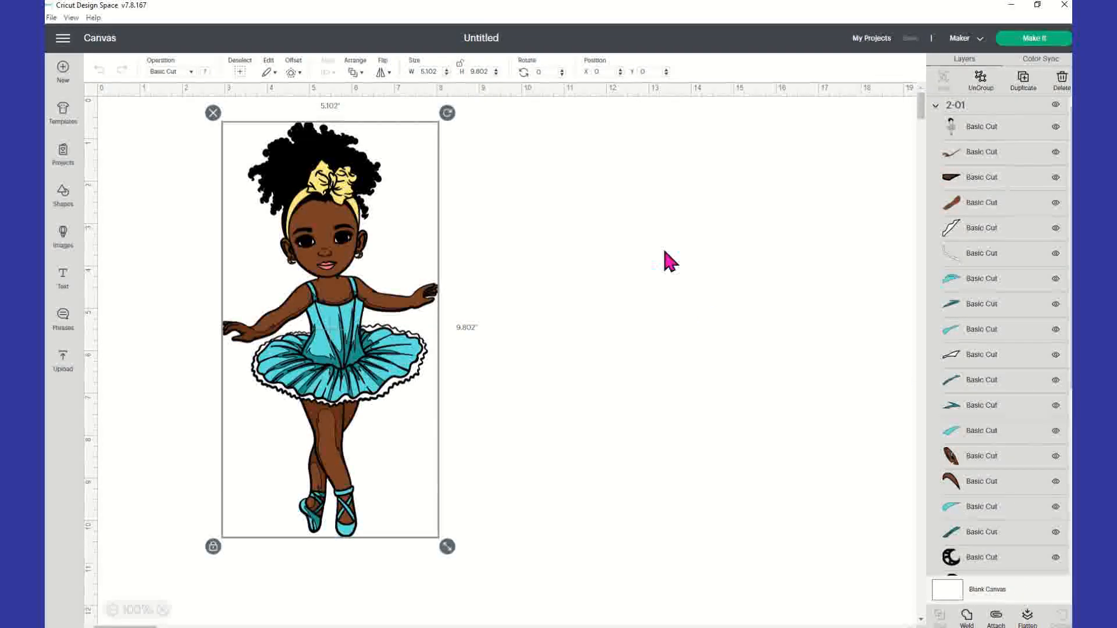
pyautogui.click(603, 172)
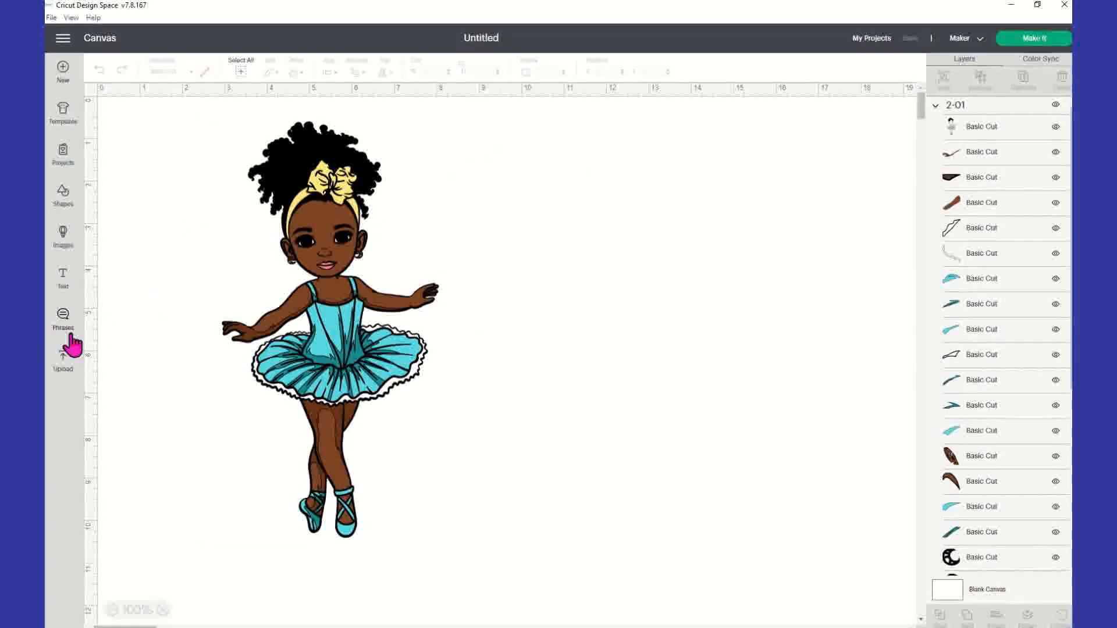
pyautogui.click(64, 245)
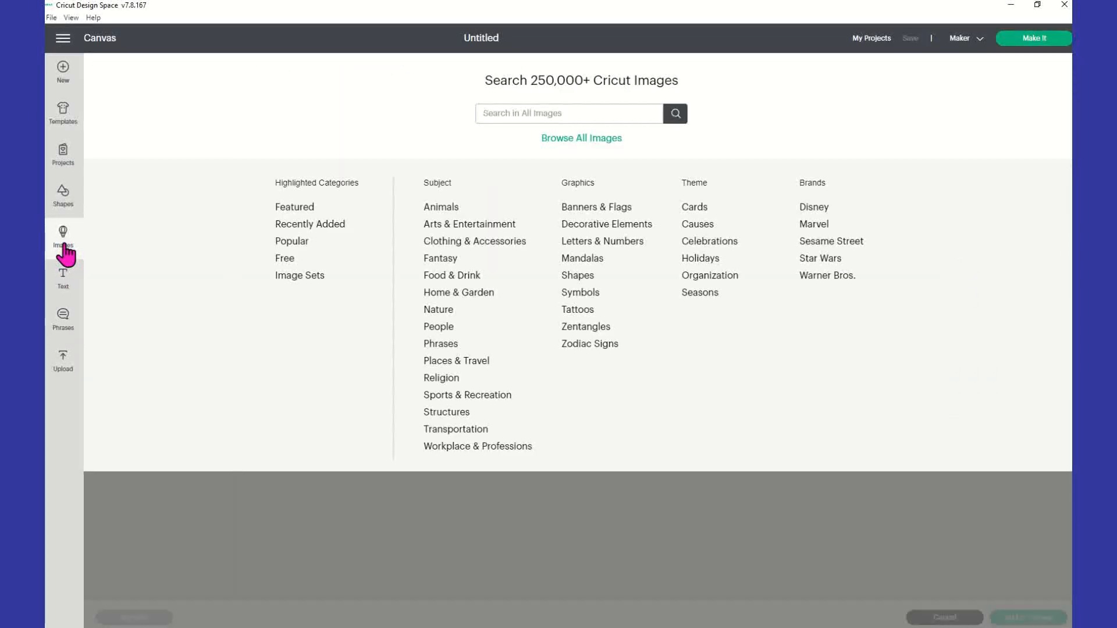
pyautogui.click(65, 210)
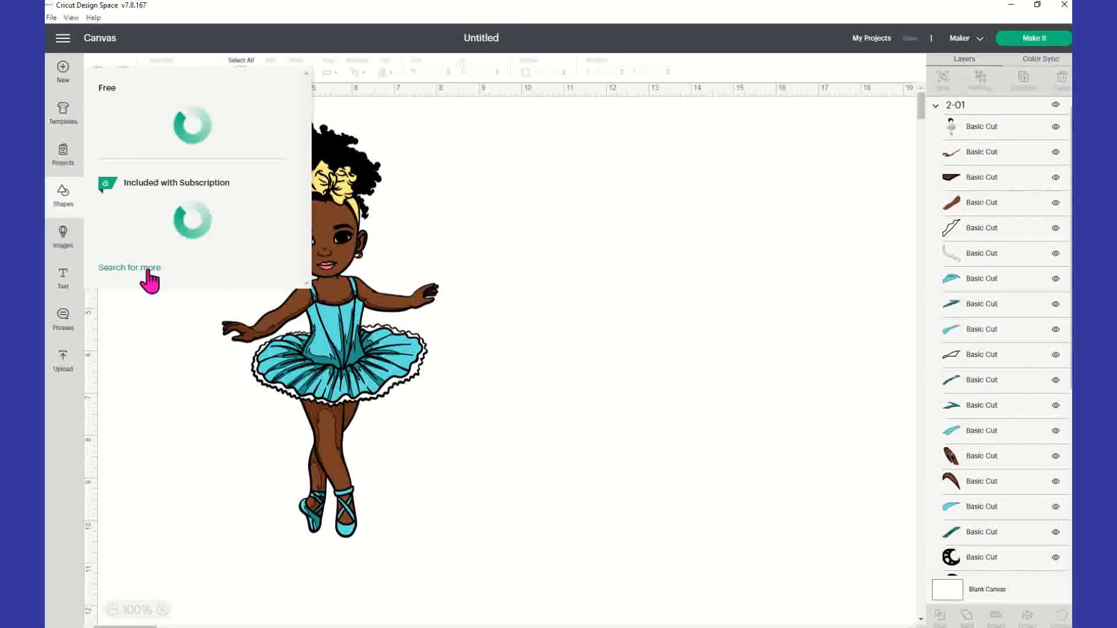
pyautogui.click(232, 320)
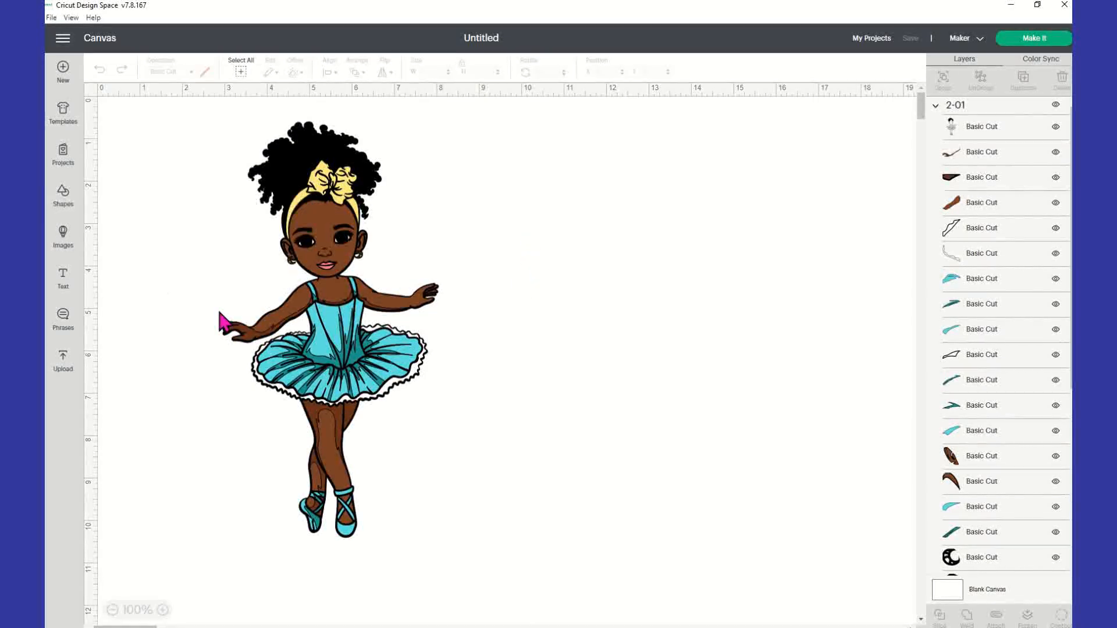
# Step: Add a square shape and place it on the empty canvas beside the ballerina's head
pyautogui.click(58, 197)
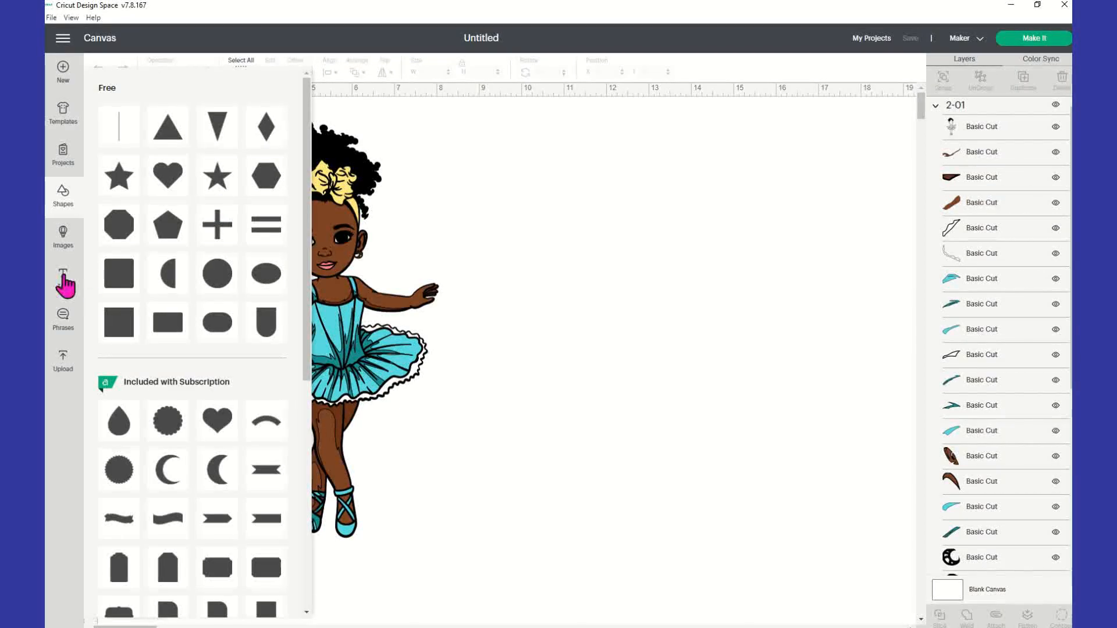
pyautogui.click(121, 328)
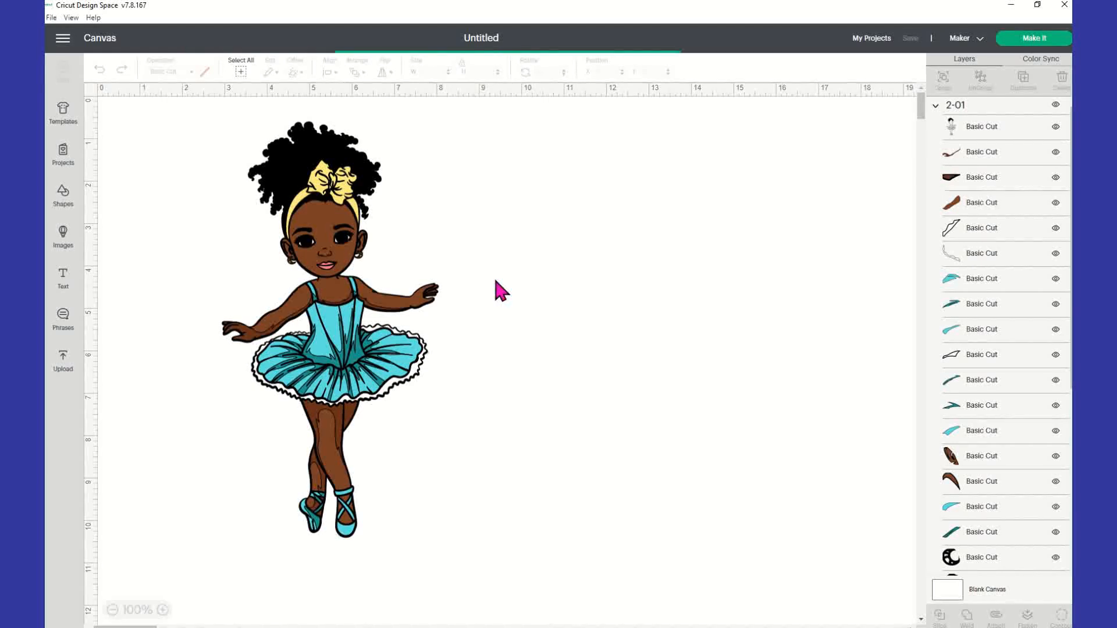
pyautogui.moveTo(164, 165); pyautogui.dragTo(538, 201)
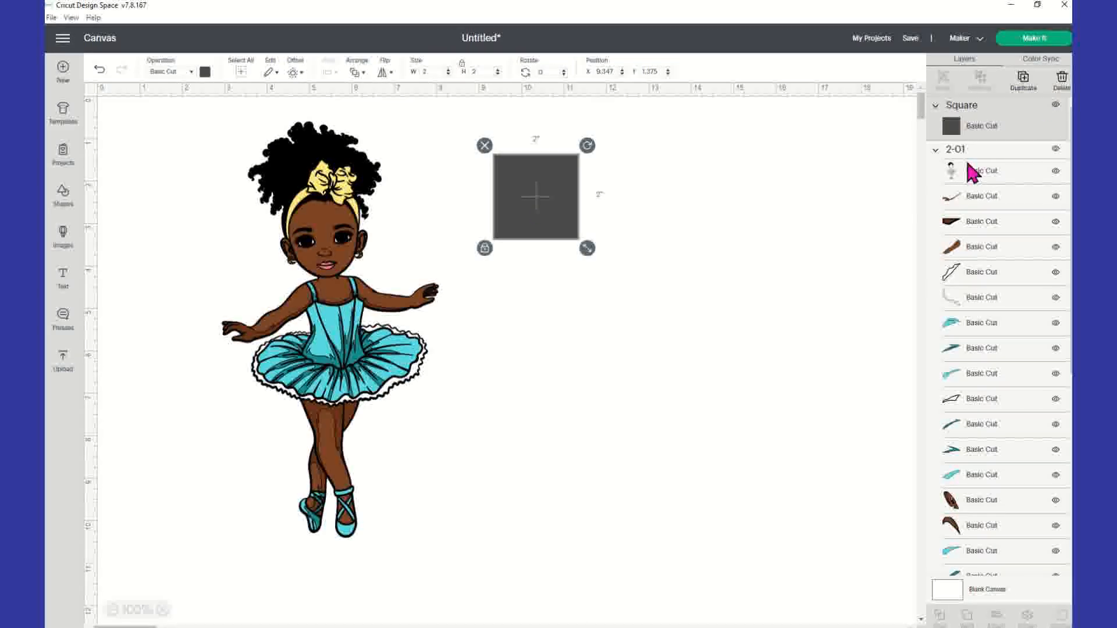
# Step: Look through the ballerina's many layers, select one small teal layer, and select the whole ballerina group
pyautogui.scroll(-10, 975, 214)
pyautogui.scroll(-10, 979, 230)
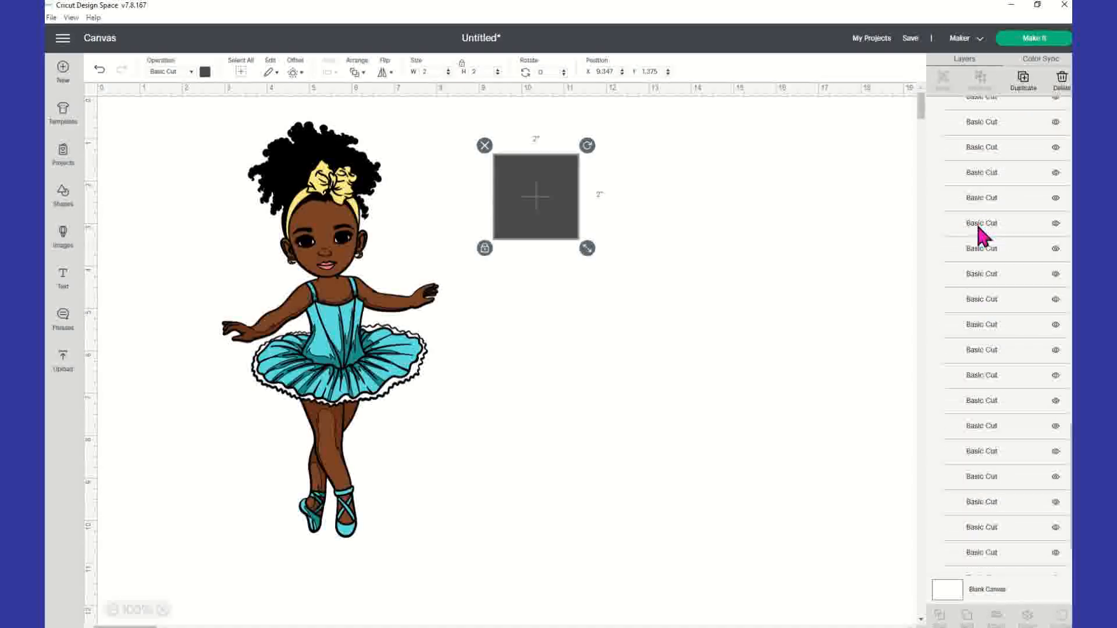
pyautogui.scroll(5, 983, 226)
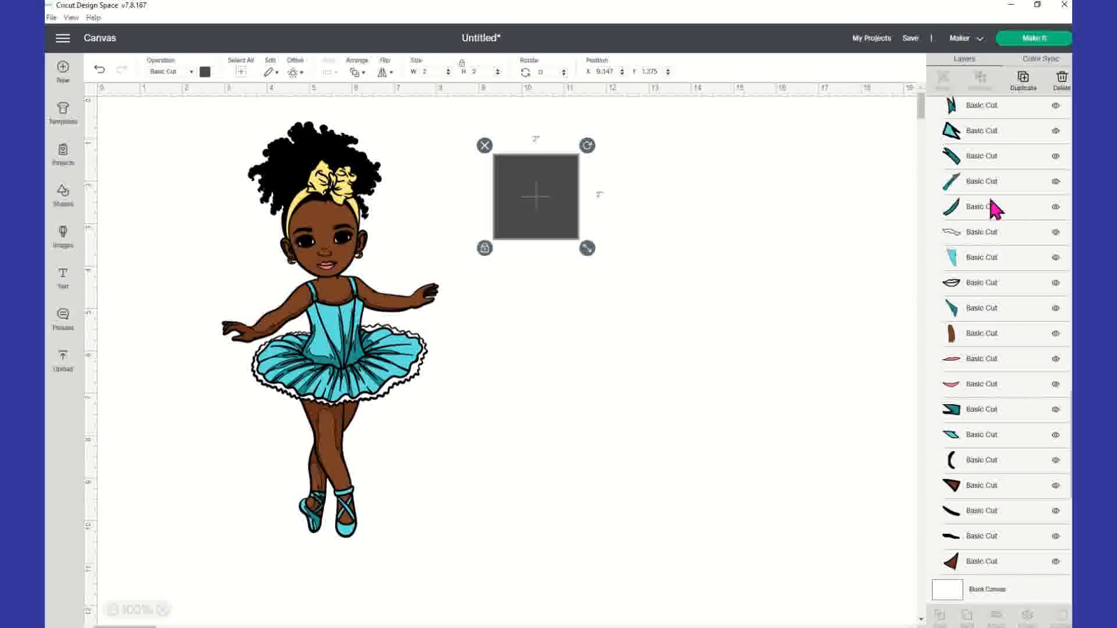
pyautogui.click(979, 157)
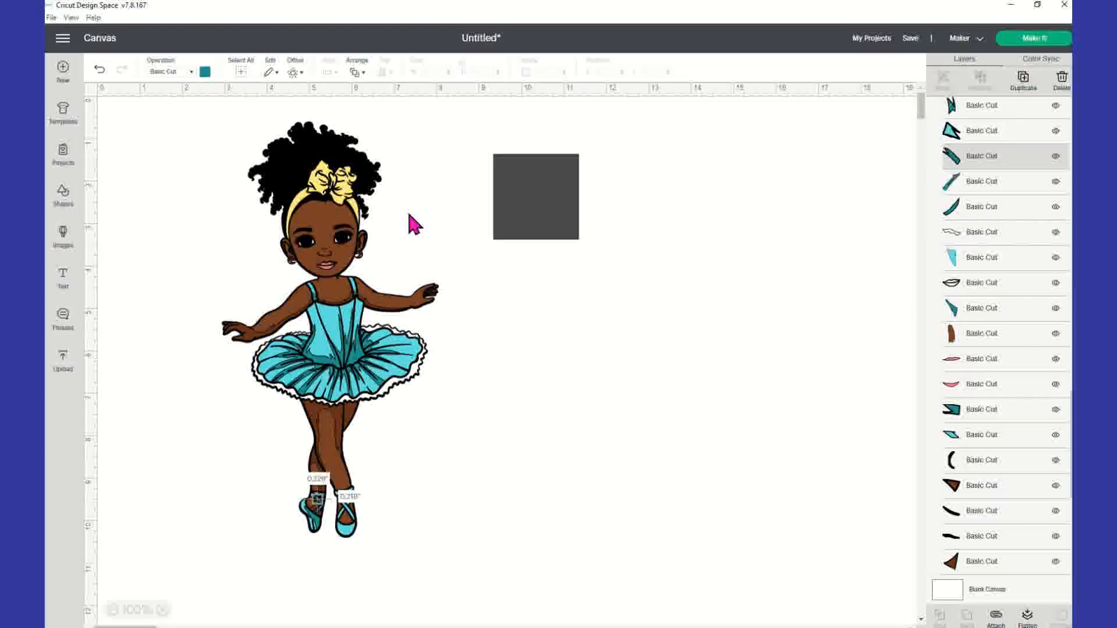
pyautogui.click(328, 195)
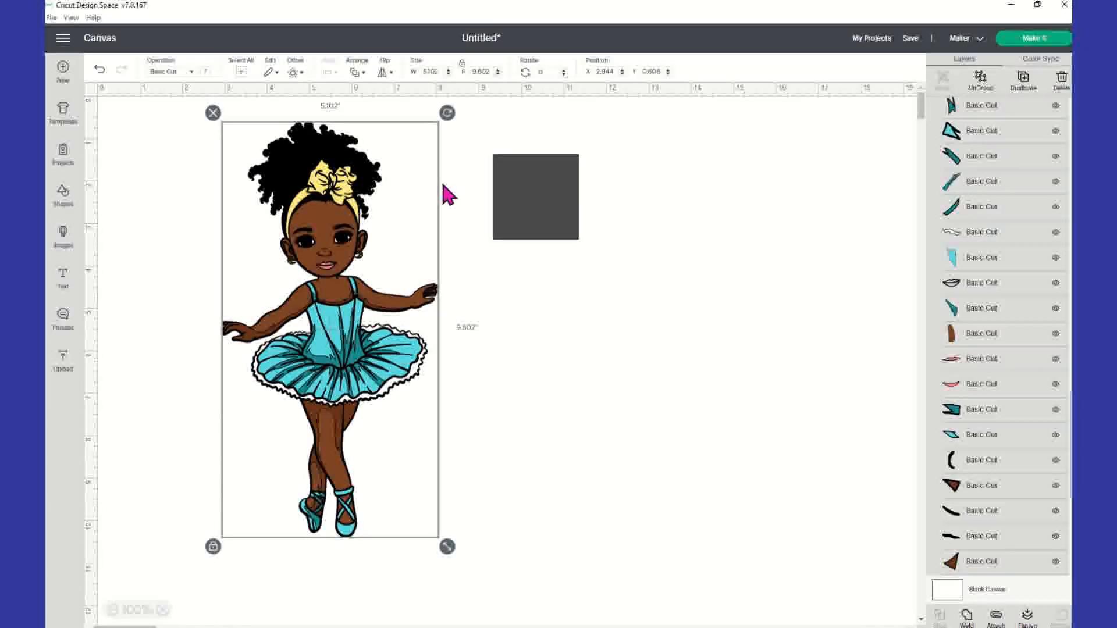
# Step: Move the square over the ballerina's upper body and enlarge it to about 6.15 inches wide and high
pyautogui.moveTo(536, 201); pyautogui.dragTo(549, 208)
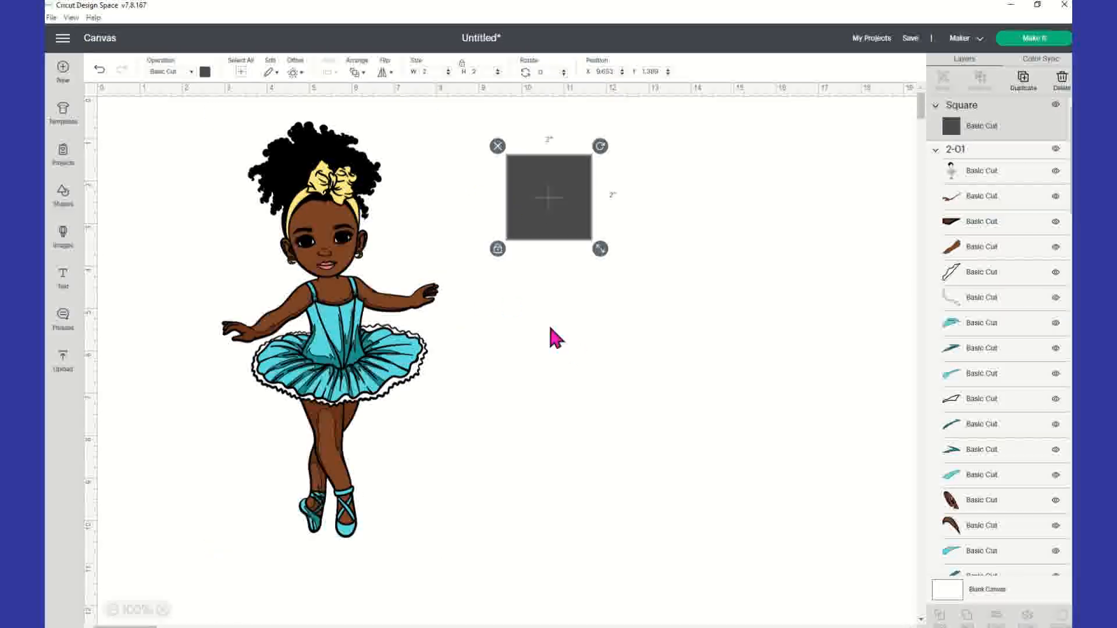
pyautogui.moveTo(526, 220); pyautogui.dragTo(191, 158)
pyautogui.moveTo(259, 211); pyautogui.dragTo(433, 276)
pyautogui.moveTo(322, 272); pyautogui.dragTo(368, 272)
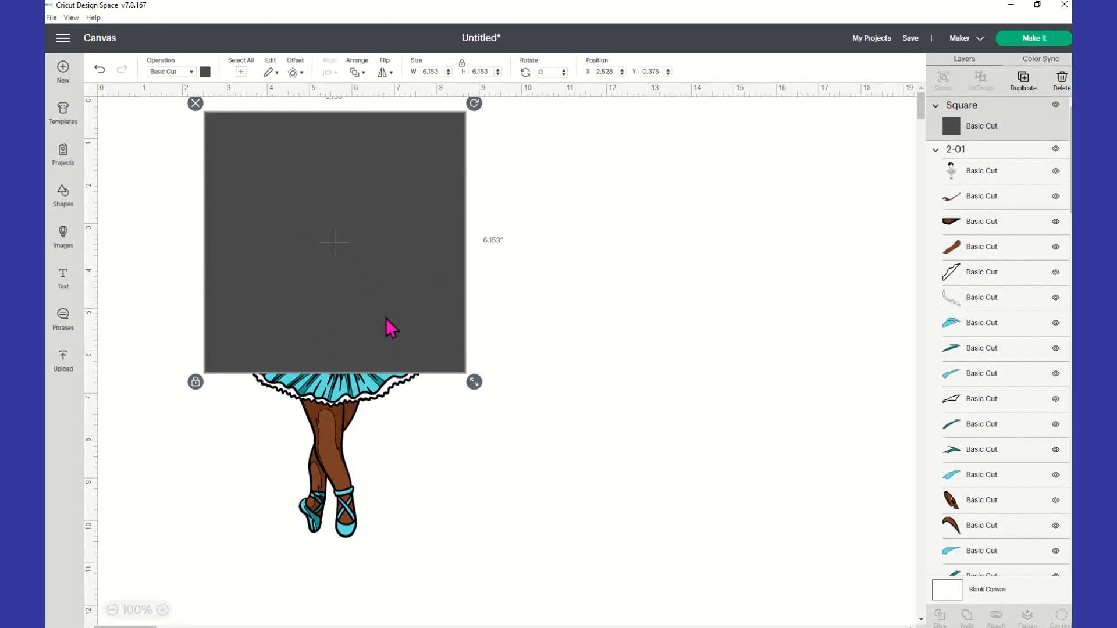
# Step: Select the square and ballerina together, deselect them, and move the square off the ballerina to the empty canvas beside her
pyautogui.keyDown('shift'); pyautogui.click(349, 465); pyautogui.keyUp('shift')
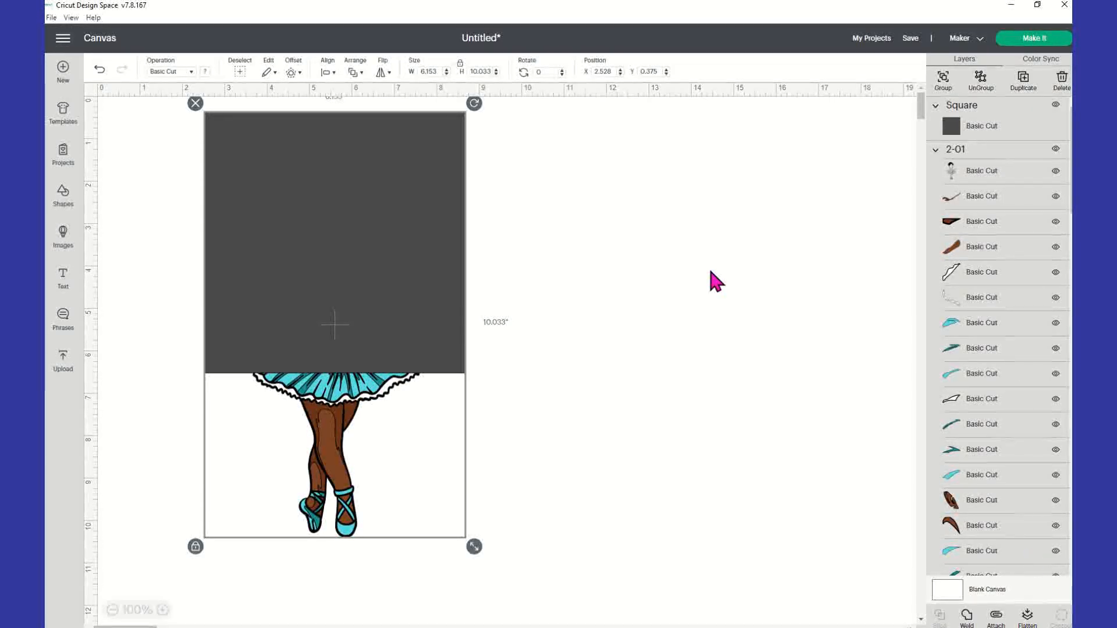
pyautogui.click(685, 274)
pyautogui.click(299, 242)
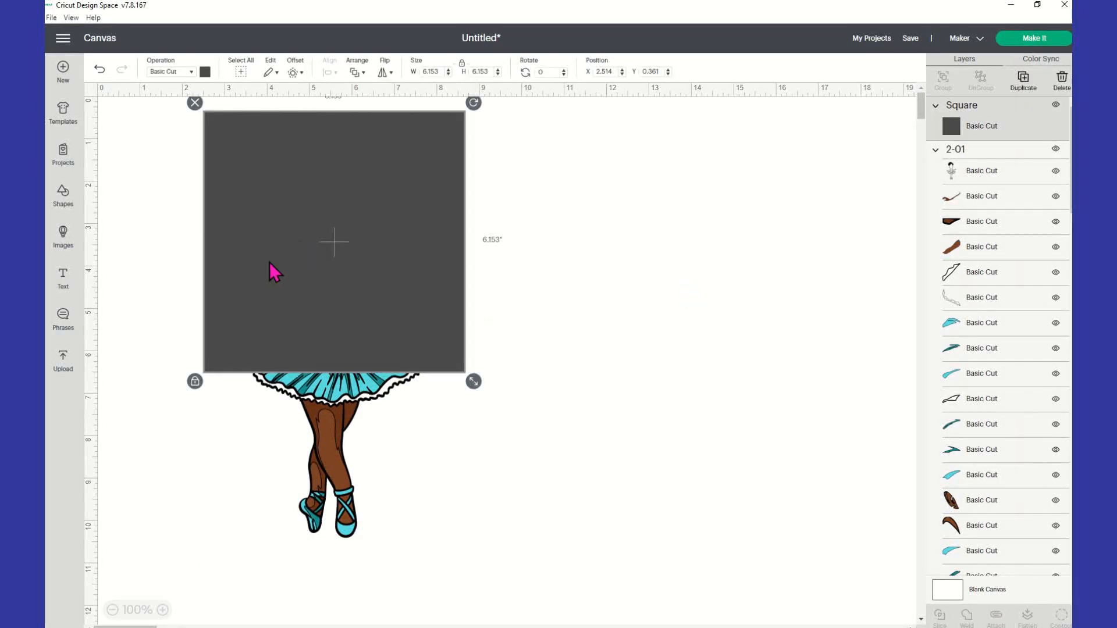
pyautogui.moveTo(269, 262); pyautogui.dragTo(541, 281)
# Step: Compare the grouped ballerina with the single-layer square by selecting each in turn and checking several of the ballerina's individual layers
pyautogui.click(356, 319)
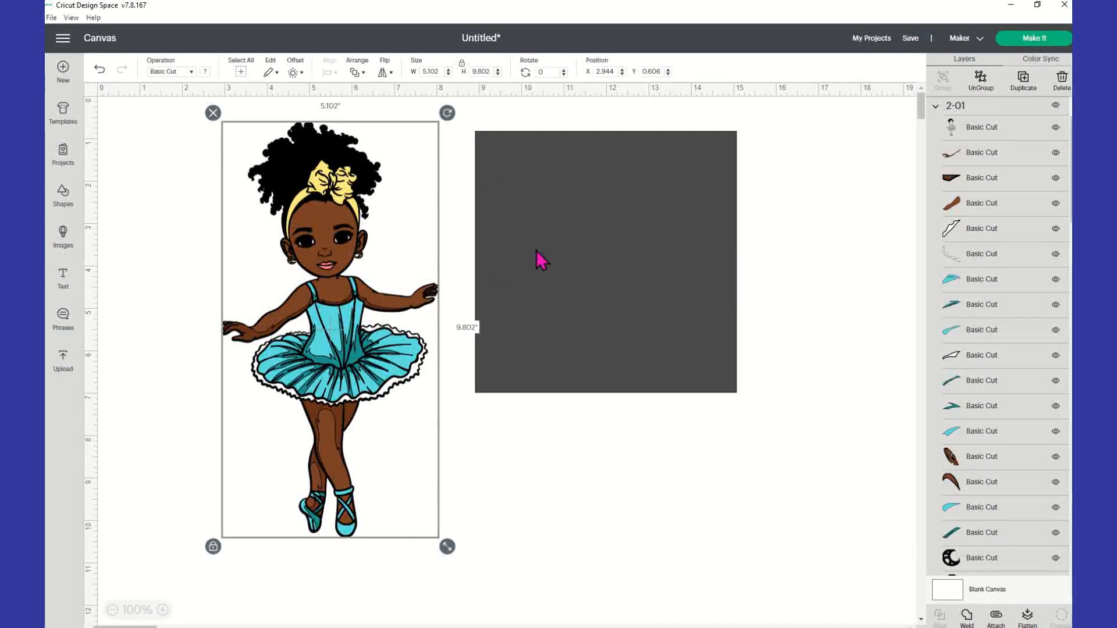
pyautogui.click(570, 222)
pyautogui.click(357, 306)
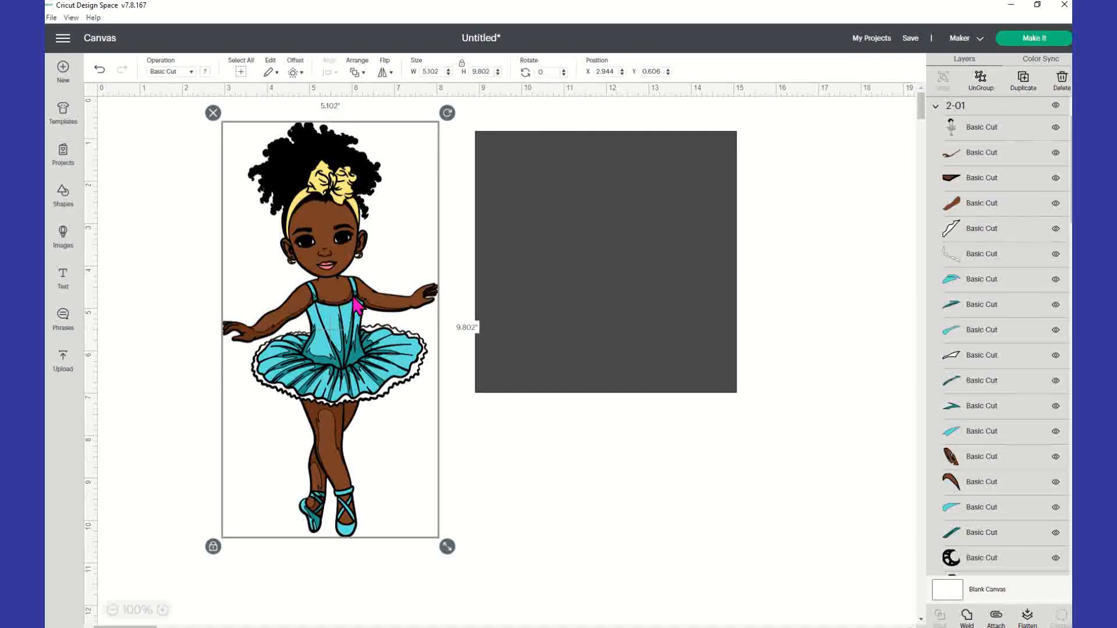
pyautogui.click(1012, 135)
pyautogui.click(1016, 179)
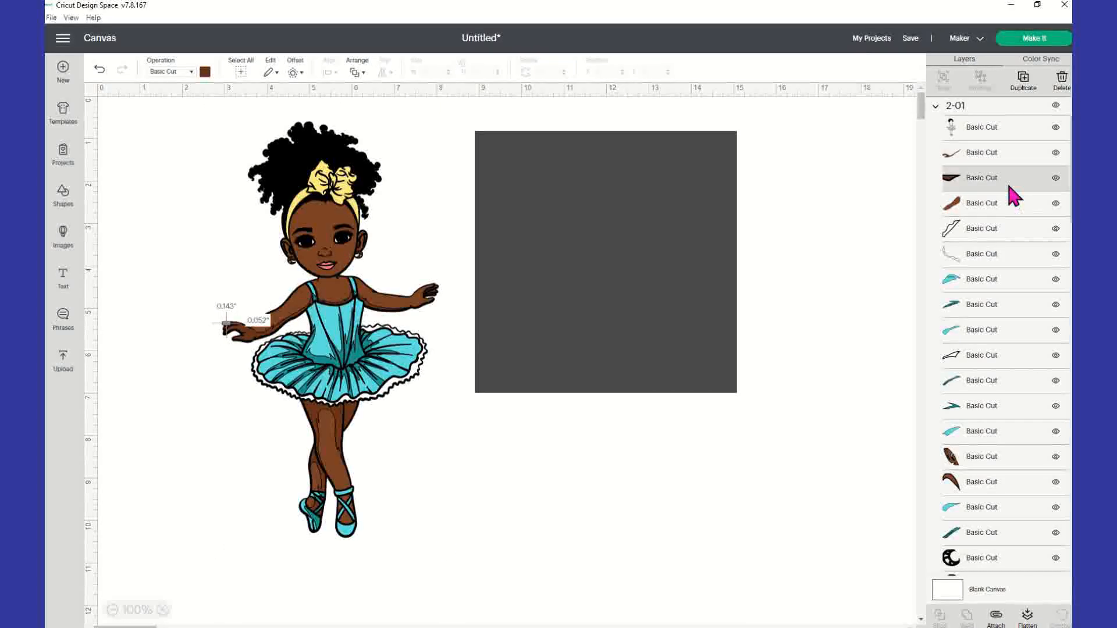
pyautogui.click(1013, 206)
pyautogui.click(1011, 232)
pyautogui.click(1004, 250)
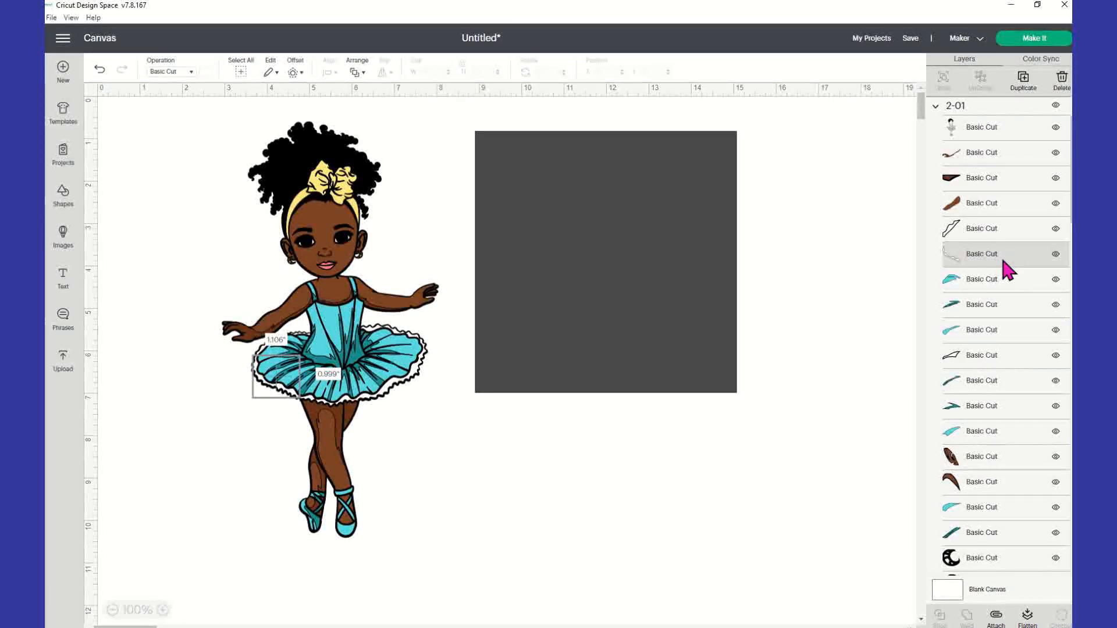
pyautogui.click(1000, 281)
pyautogui.click(1004, 306)
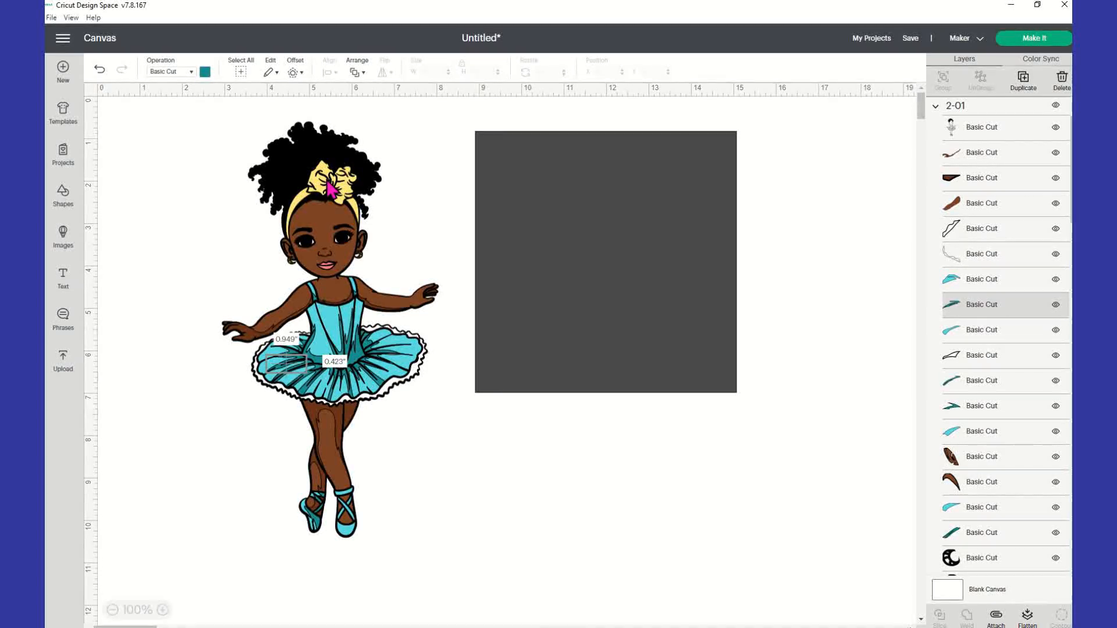
pyautogui.click(355, 192)
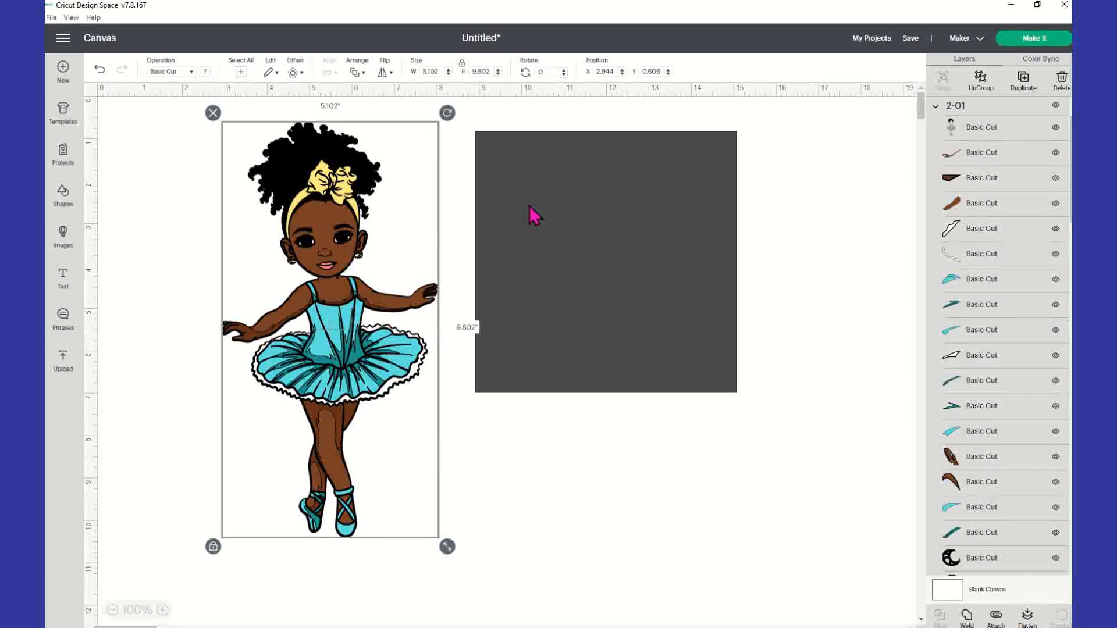
pyautogui.click(557, 210)
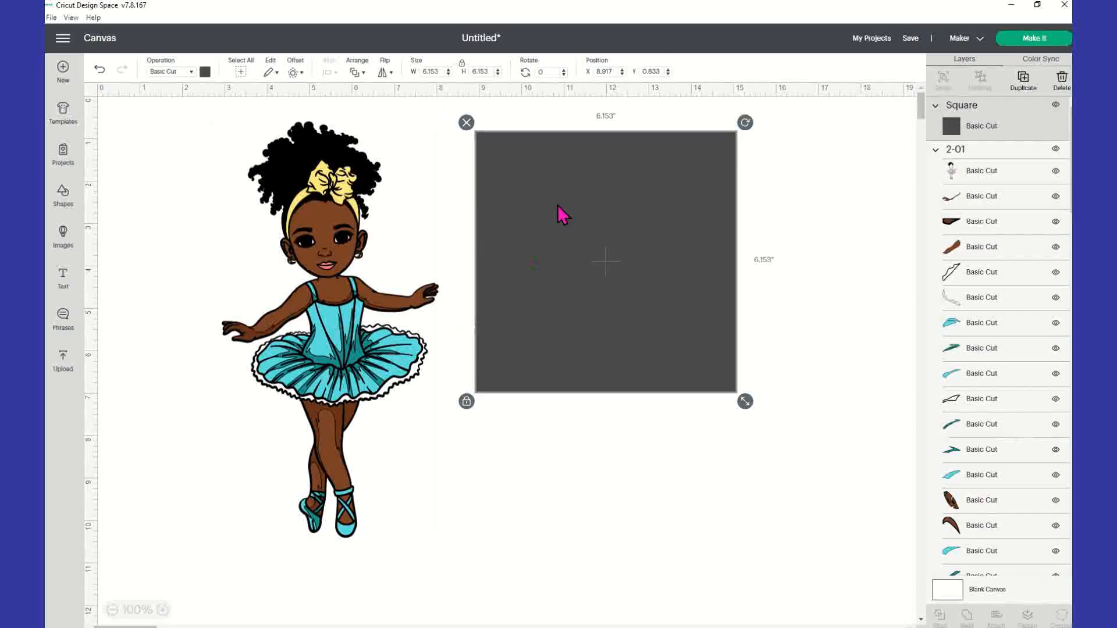
# Step: Cover the ballerina's lower body with the square, select both to check whether Slice is available, and move the square back off her
pyautogui.moveTo(548, 200); pyautogui.dragTo(284, 408)
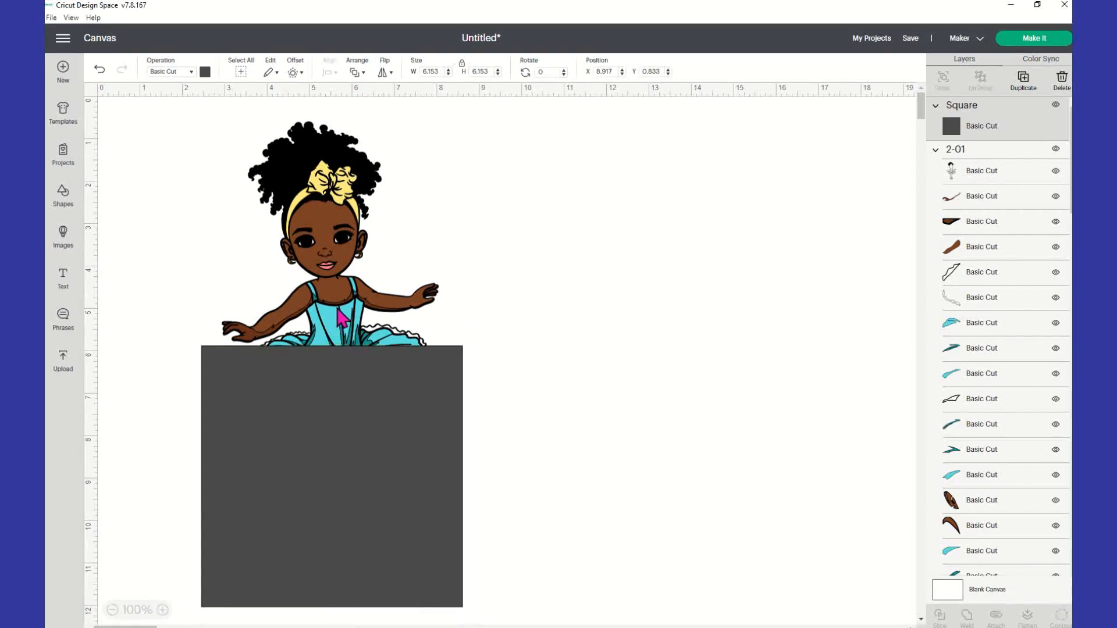
pyautogui.keyDown('shift'); pyautogui.click(354, 256); pyautogui.keyUp('shift')
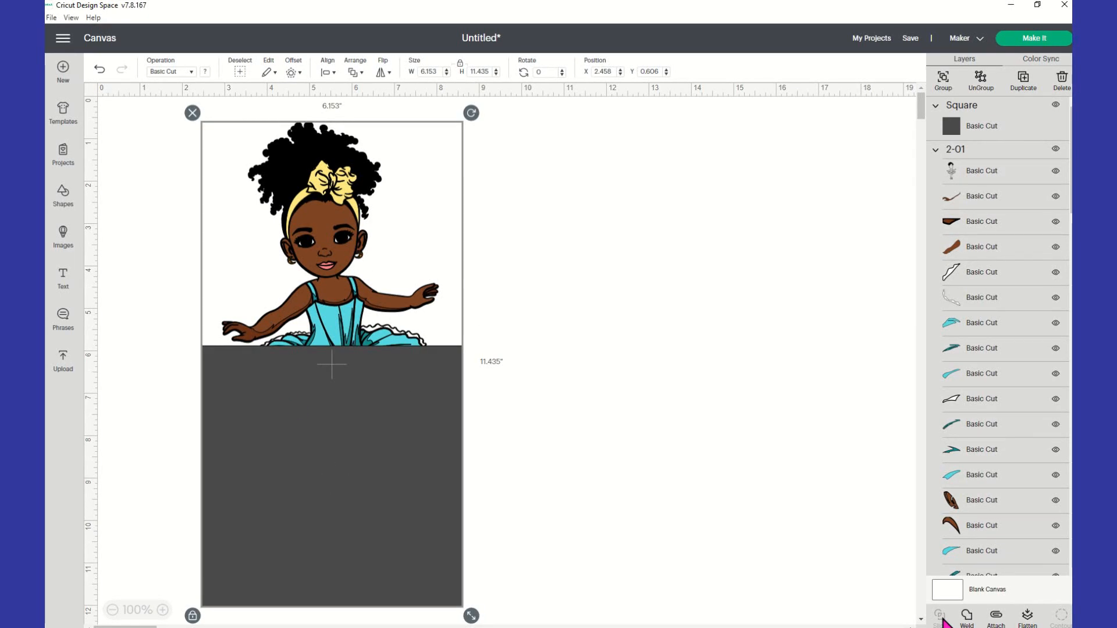
pyautogui.click(582, 382)
pyautogui.moveTo(374, 456); pyautogui.dragTo(738, 372)
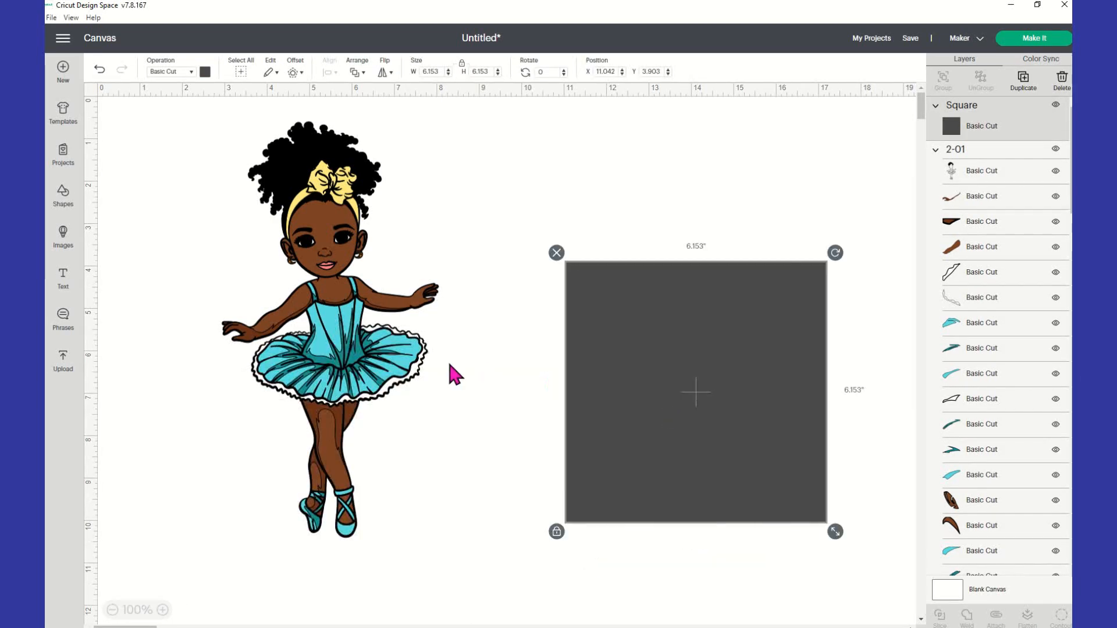
# Step: Delete the multi-layer ballerina, keeping the square on the canvas
pyautogui.click(386, 386)
pyautogui.moveTo(390, 387); pyautogui.dragTo(390, 386)
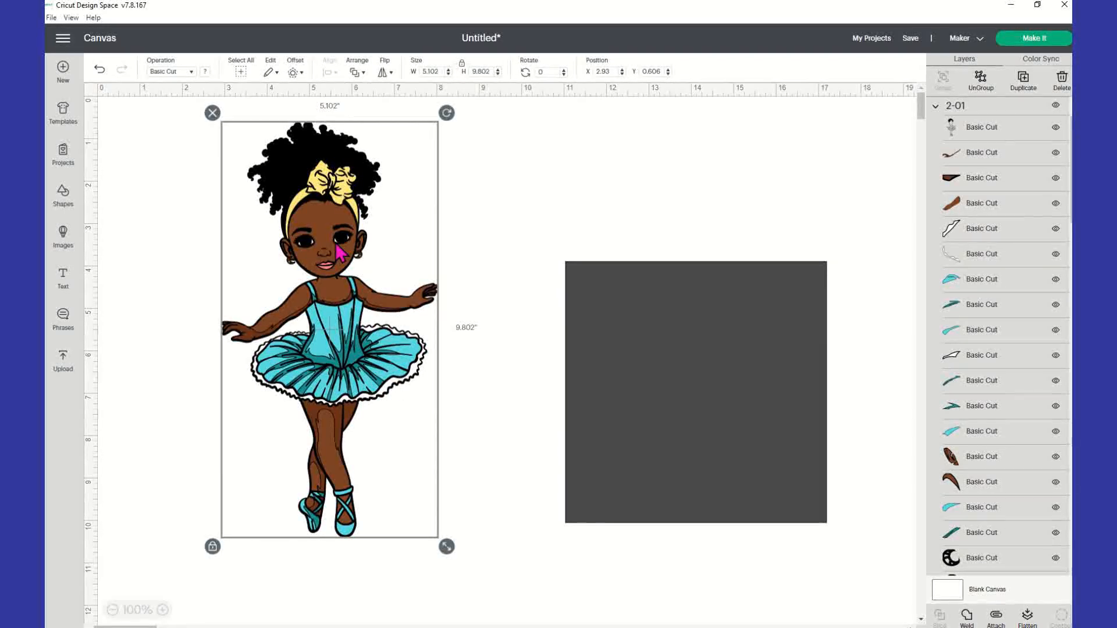
pyautogui.press('Delete')
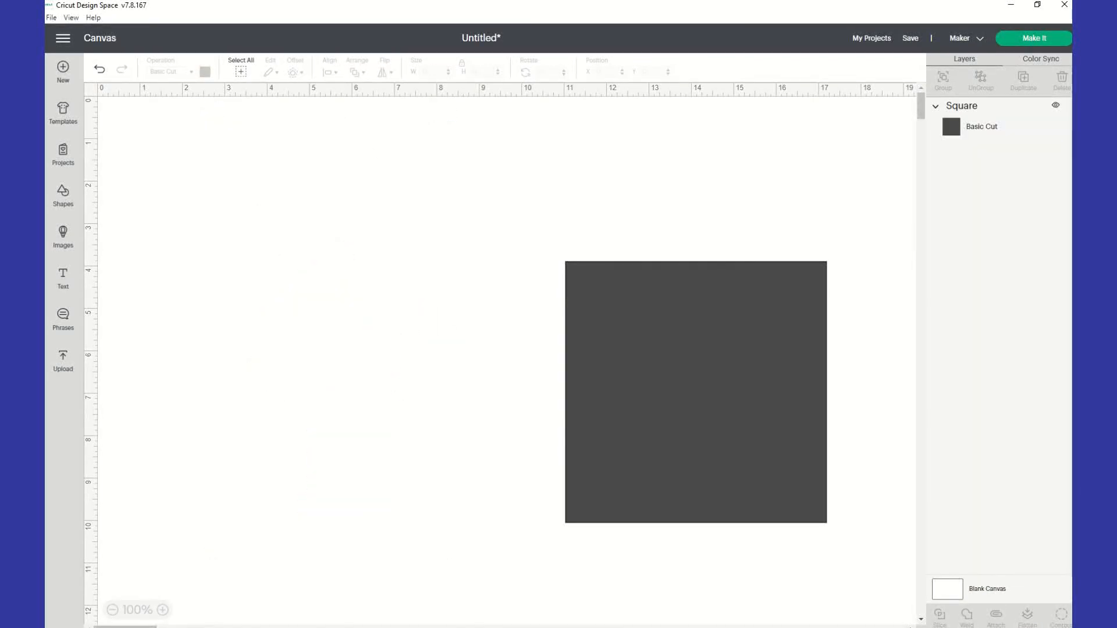
# Step: Add the ballerina with the blue bow from the recent uploads to the canvas and select its Print Then Cut layer
pyautogui.click(64, 362)
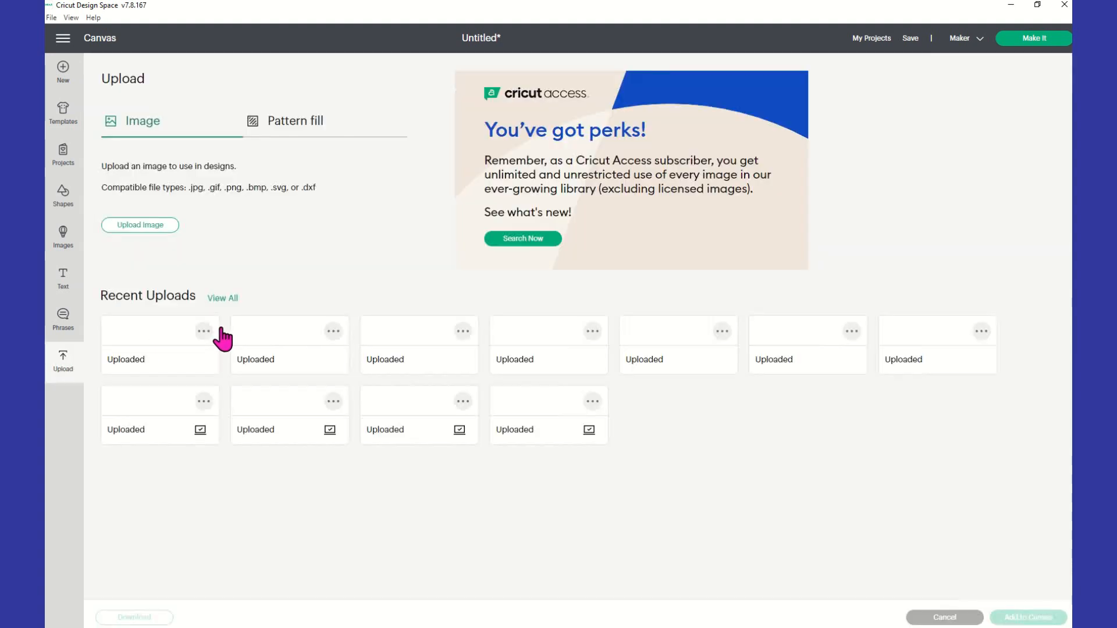
pyautogui.click(308, 407)
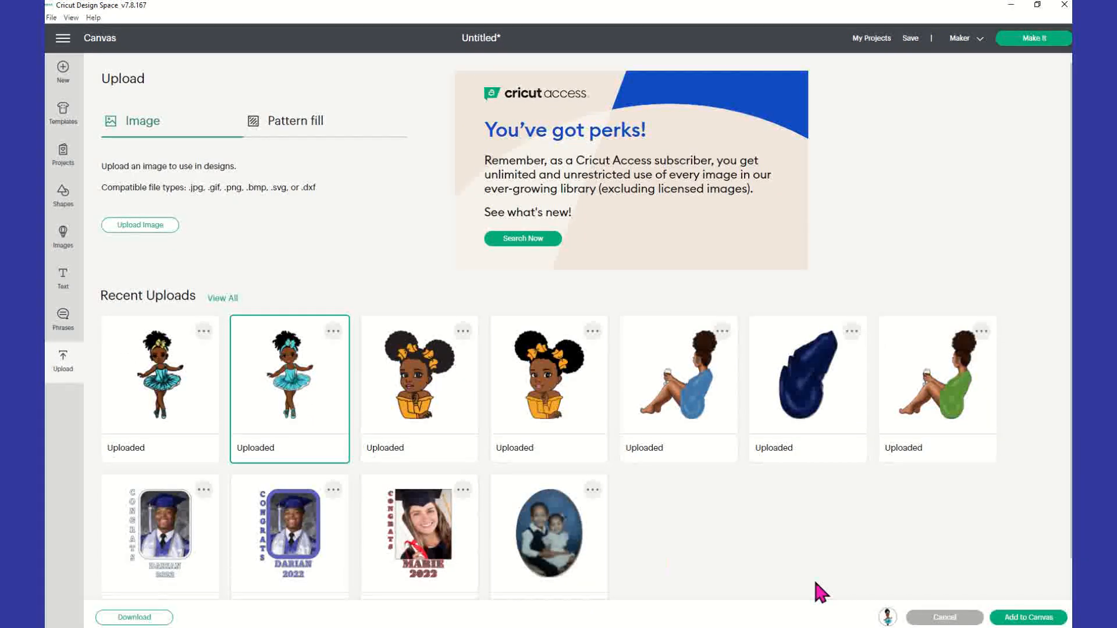
pyautogui.click(1015, 617)
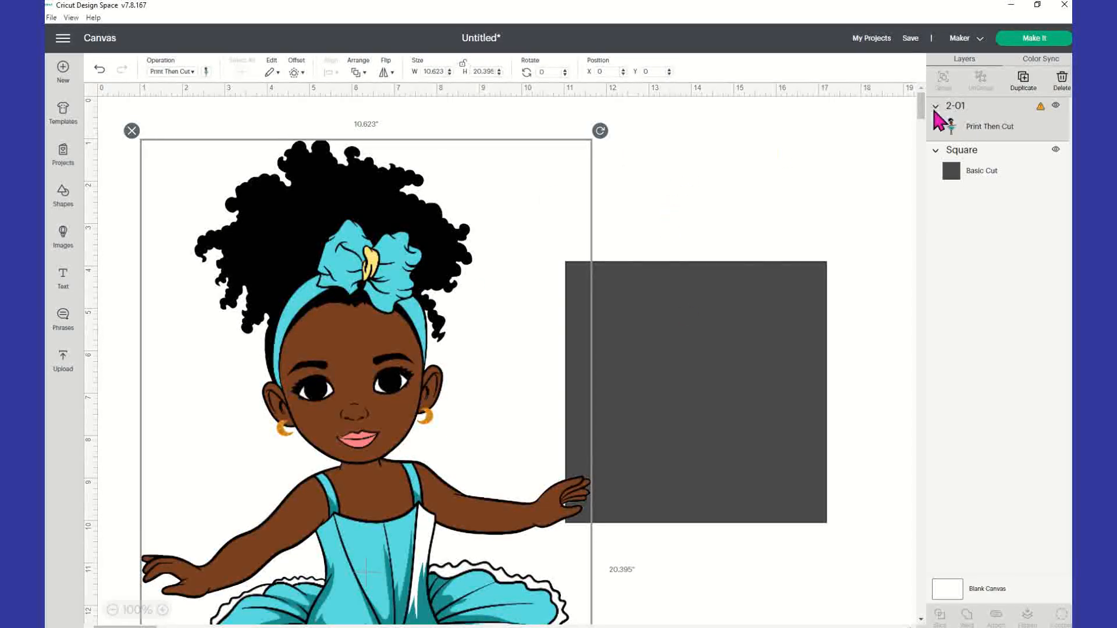
pyautogui.click(992, 126)
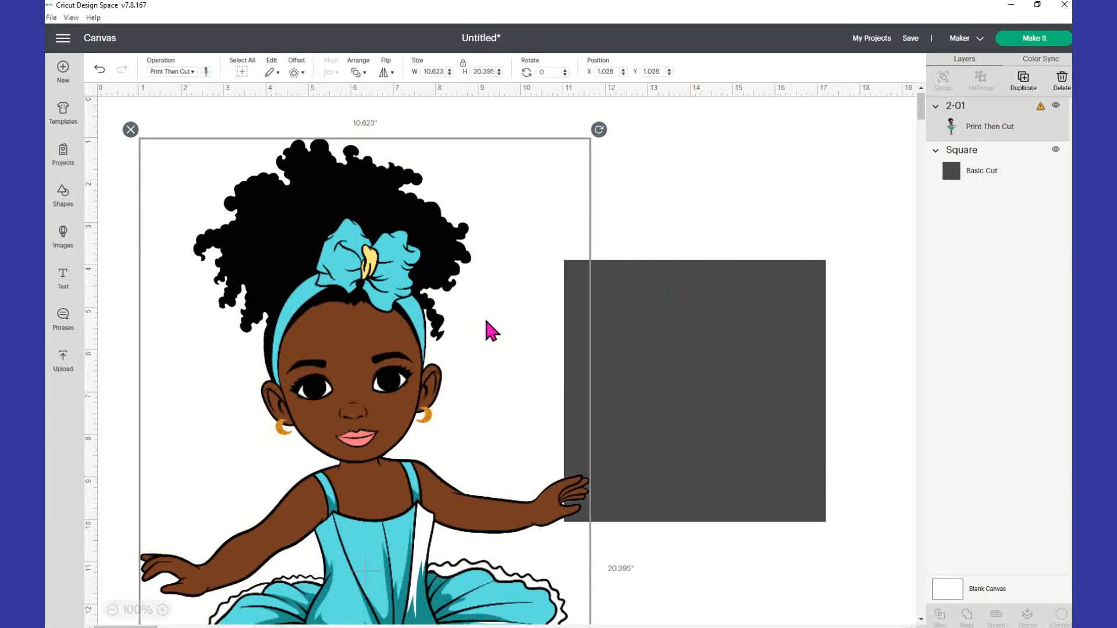
# Step: Scale the Print Then Cut ballerina down to about 3.99 inches wide and 7.65 inches high
pyautogui.scroll(-3, 491, 326)
pyautogui.scroll(-6, 488, 343)
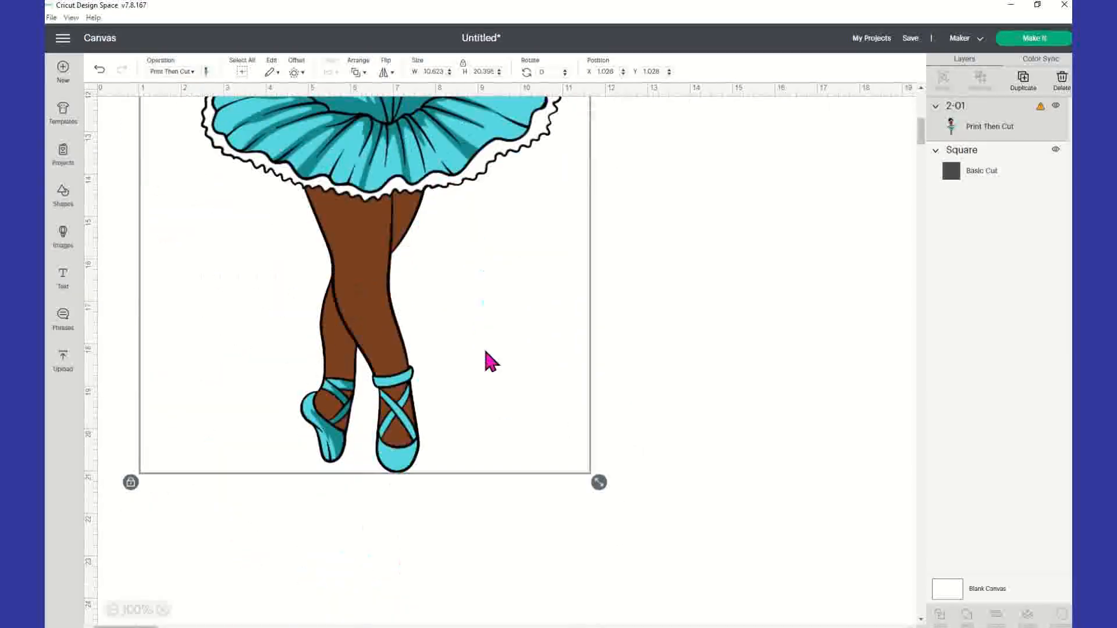
pyautogui.moveTo(600, 491); pyautogui.dragTo(314, 89)
pyautogui.scroll(9, 375, 319)
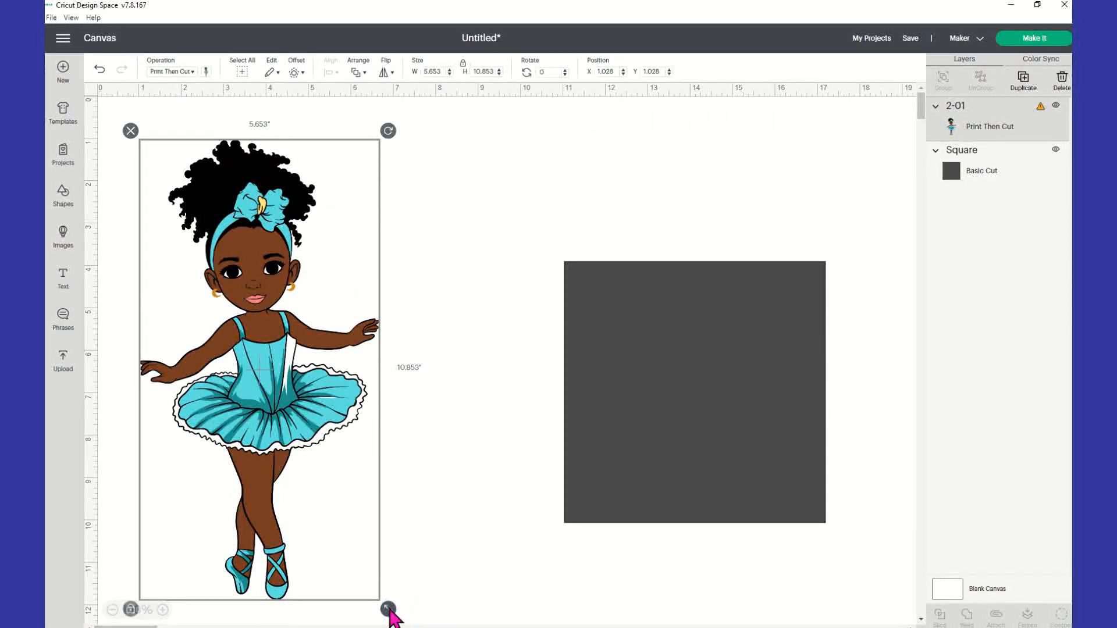
pyautogui.moveTo(387, 607); pyautogui.dragTo(317, 473)
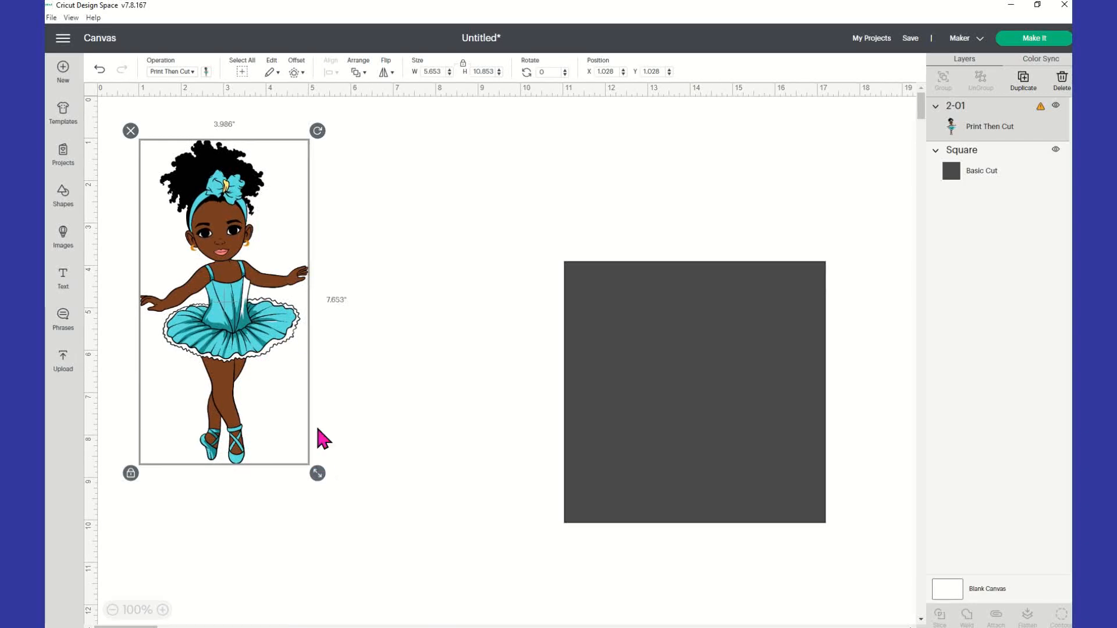
# Step: Move the ballerina toward the middle of the canvas and place the square over her lower body
pyautogui.click(1024, 171)
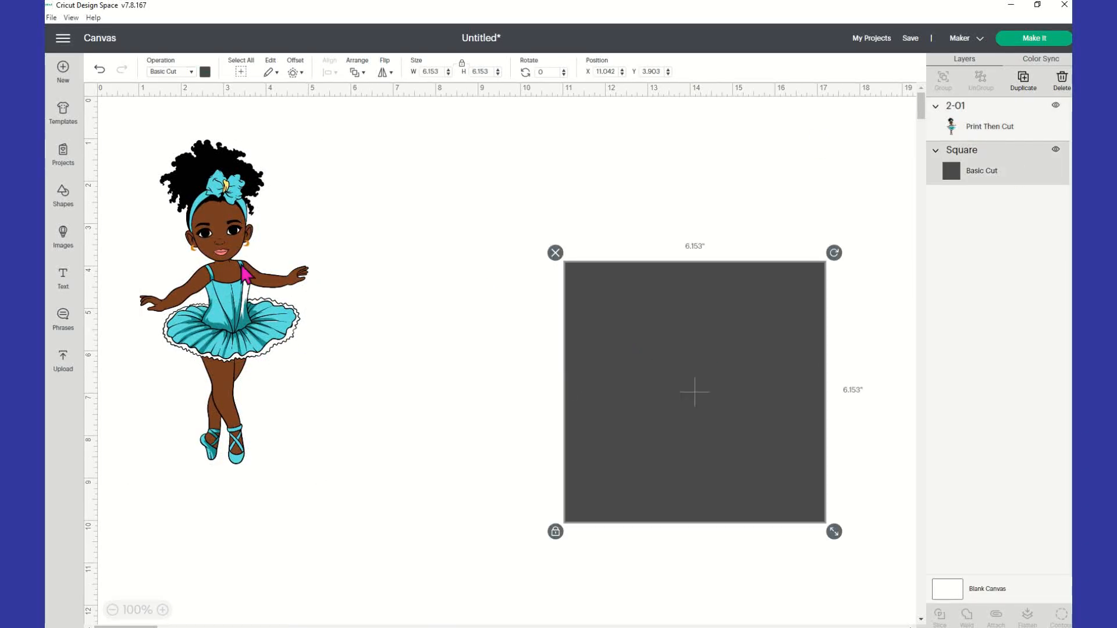
pyautogui.moveTo(219, 281); pyautogui.dragTo(372, 282)
pyautogui.moveTo(723, 332); pyautogui.dragTo(419, 363)
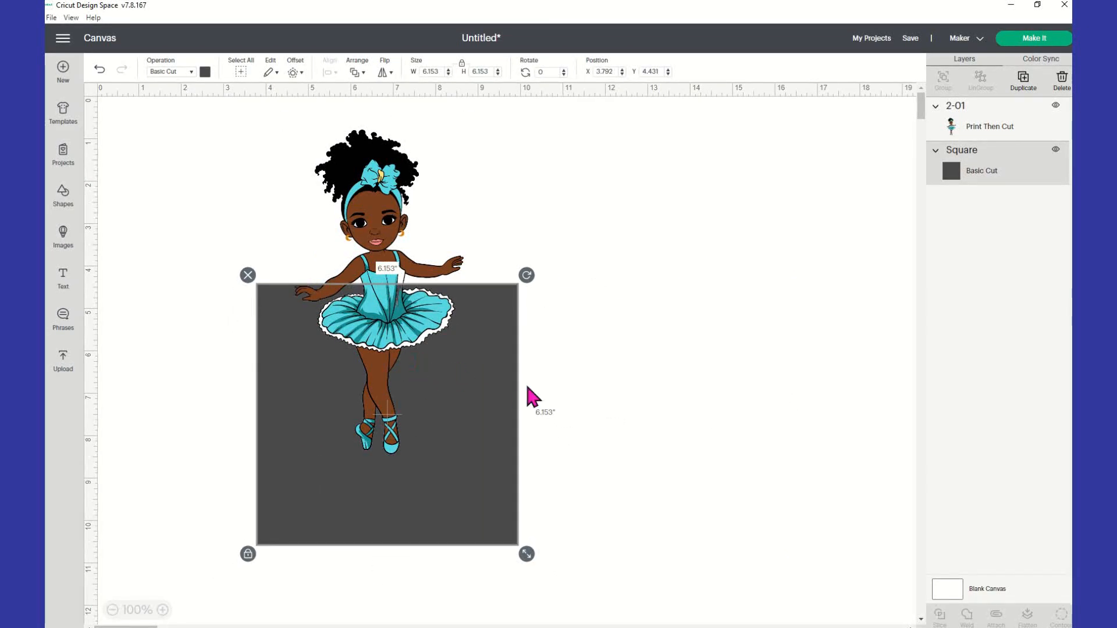
# Step: Bring the square in front of the ballerina, set its upper edge across her tutu, and slice the two shapes
pyautogui.rightClick(512, 405)
pyautogui.click(561, 386)
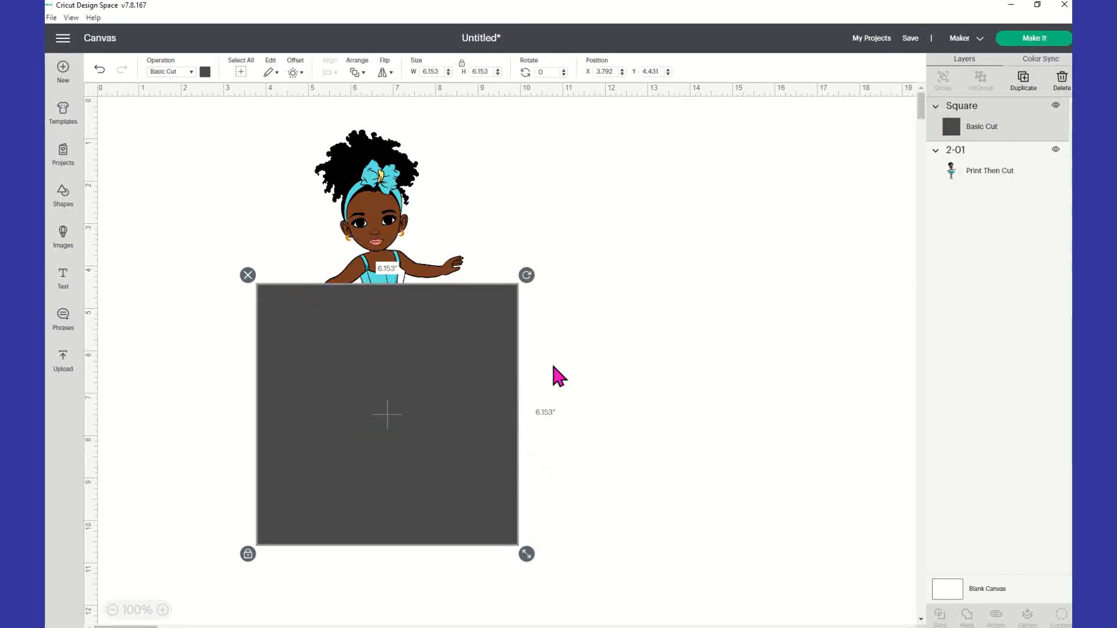
pyautogui.moveTo(449, 396)
pyautogui.mouseDown()
pyautogui.moveTo(456, 429)
pyautogui.moveTo(466, 416)
pyautogui.moveTo(455, 397)
pyautogui.mouseUp()
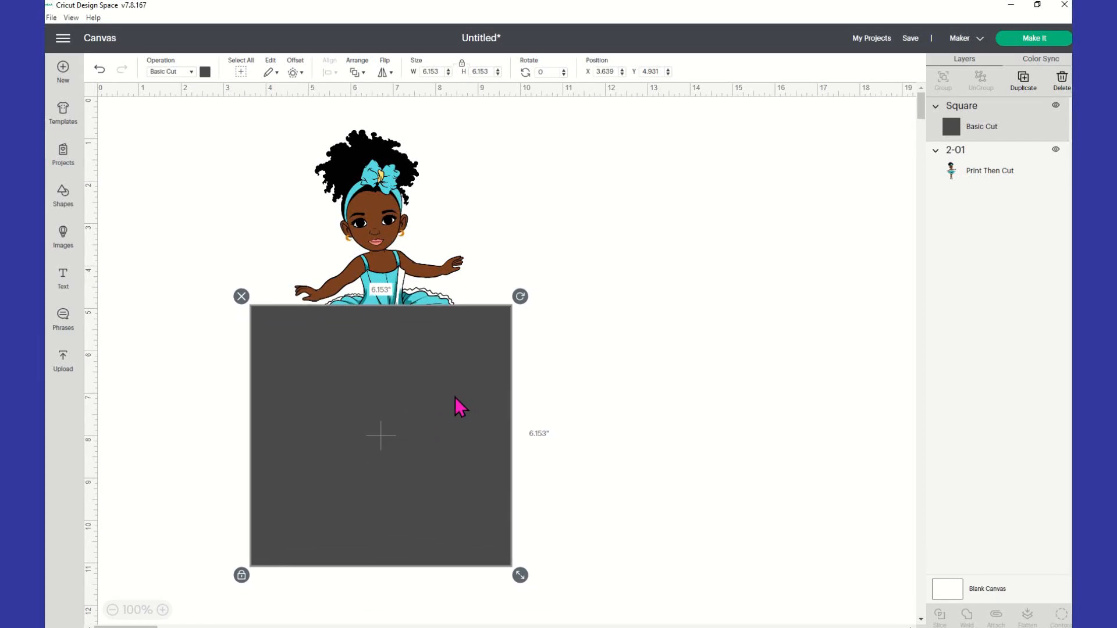
pyautogui.keyDown('shift'); pyautogui.click(439, 266); pyautogui.keyUp('shift')
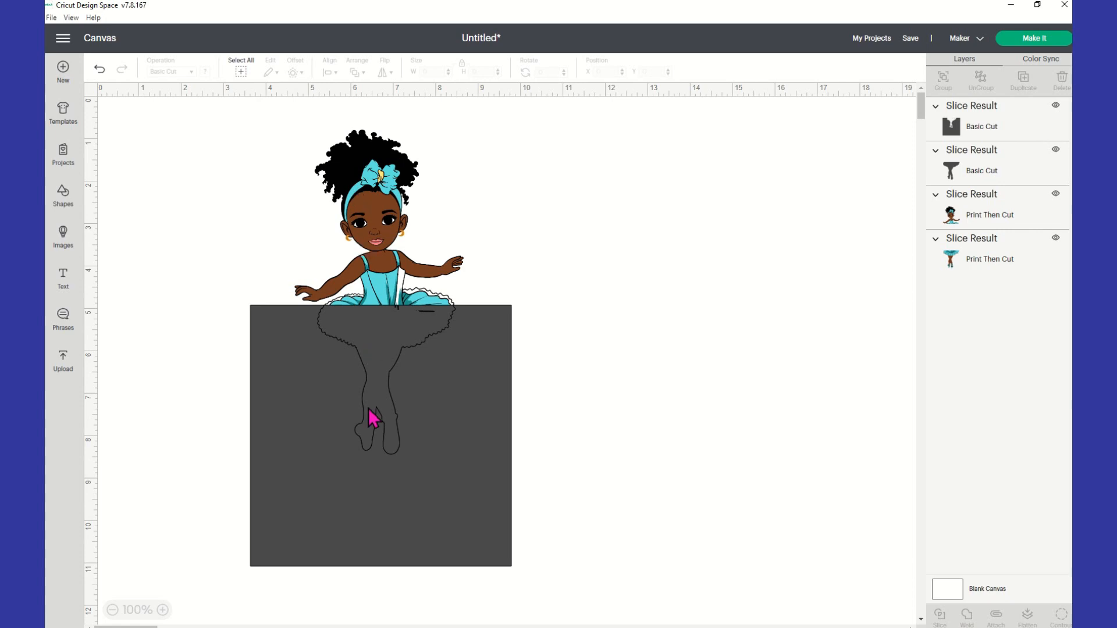
# Step: Delete the two dark grey slice results: the square with the cutout and the tutu-and-legs silhouette
pyautogui.click(989, 130)
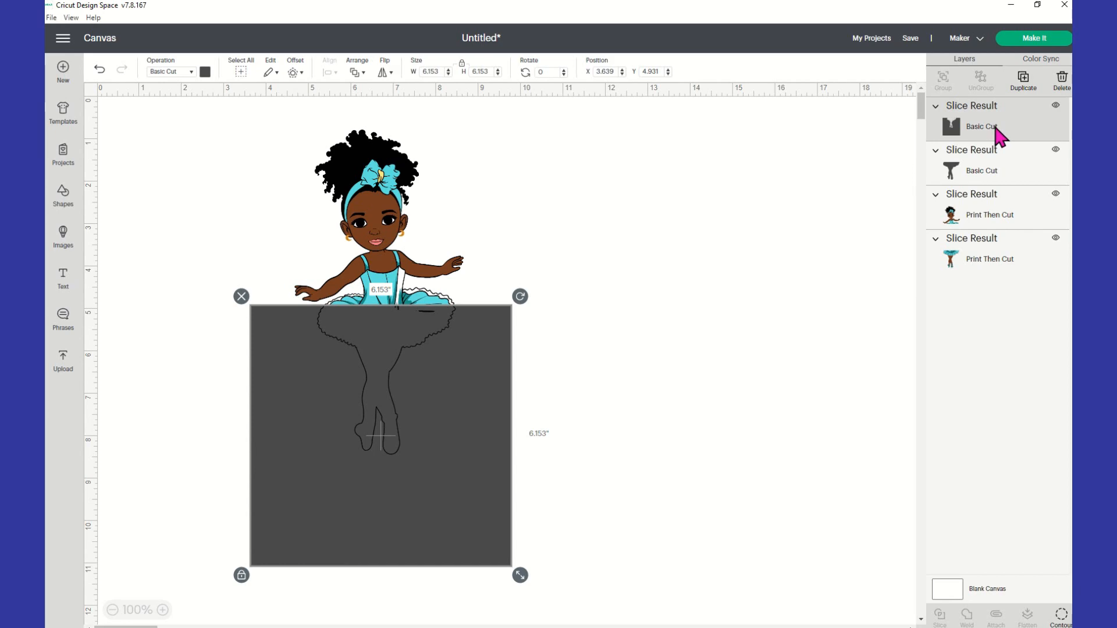
pyautogui.press('Delete')
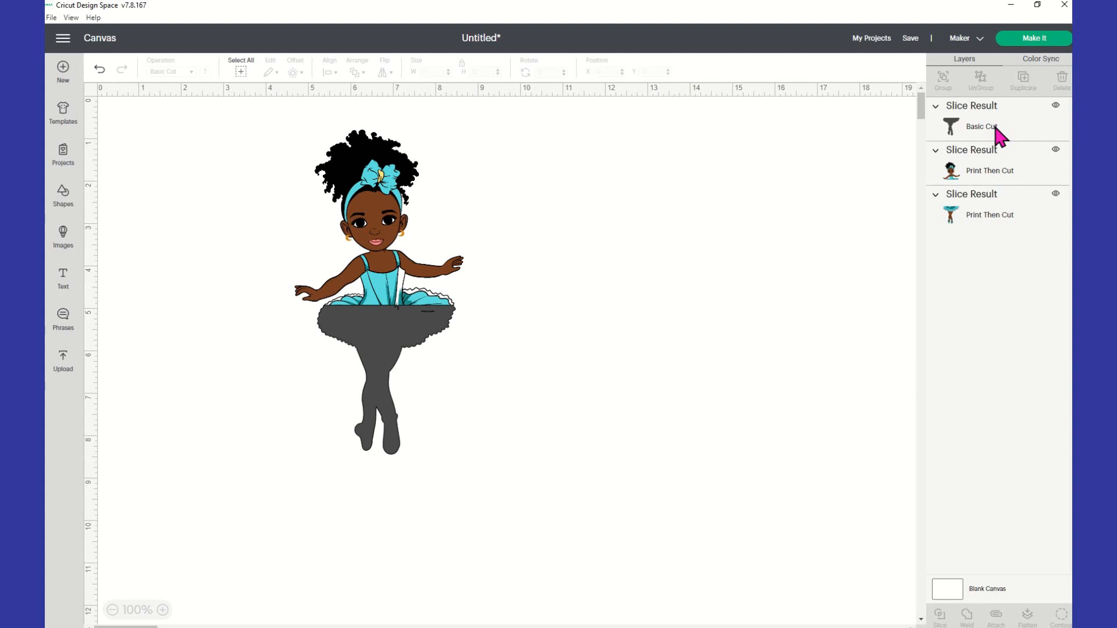
pyautogui.click(993, 130)
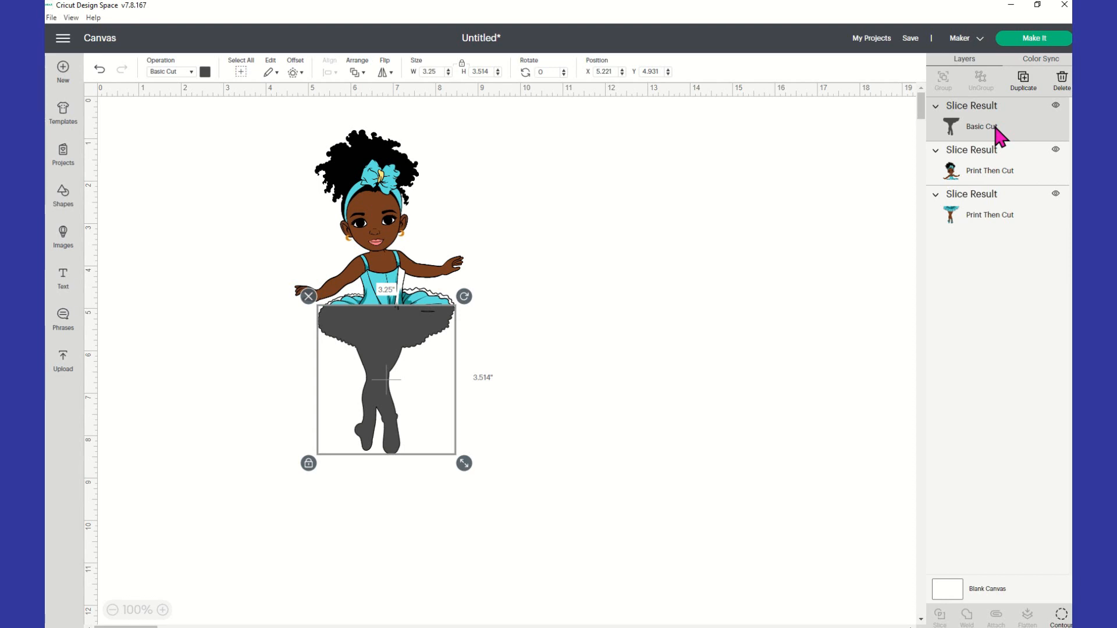
pyautogui.press('Delete')
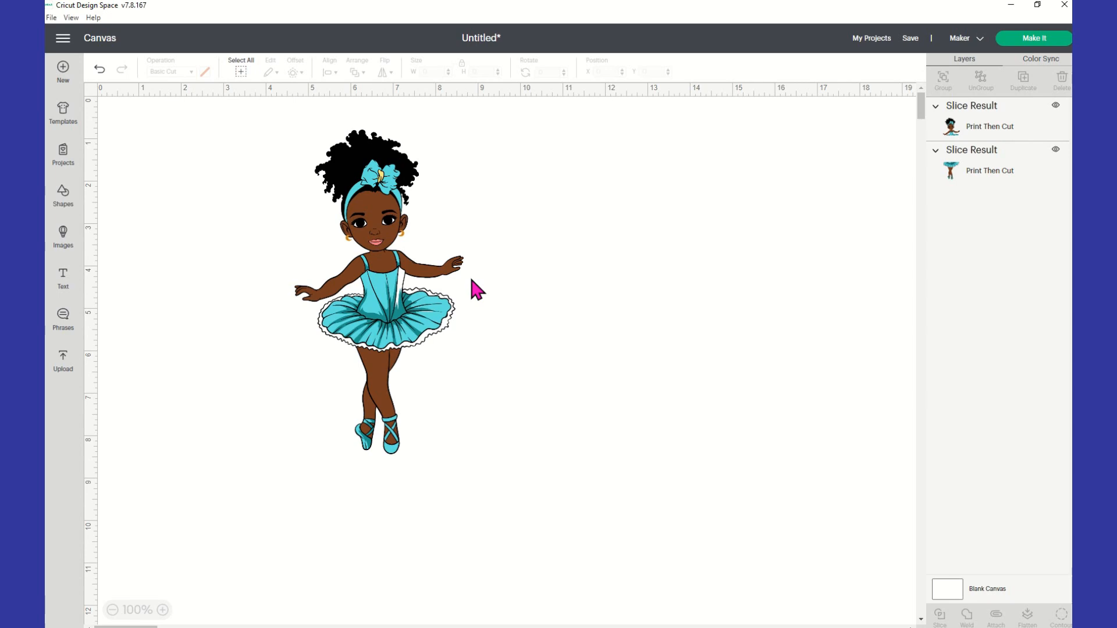
# Step: Pull the ballerina's upper half away from the lower half and put it back on top of the tutu
pyautogui.moveTo(386, 233); pyautogui.dragTo(650, 254)
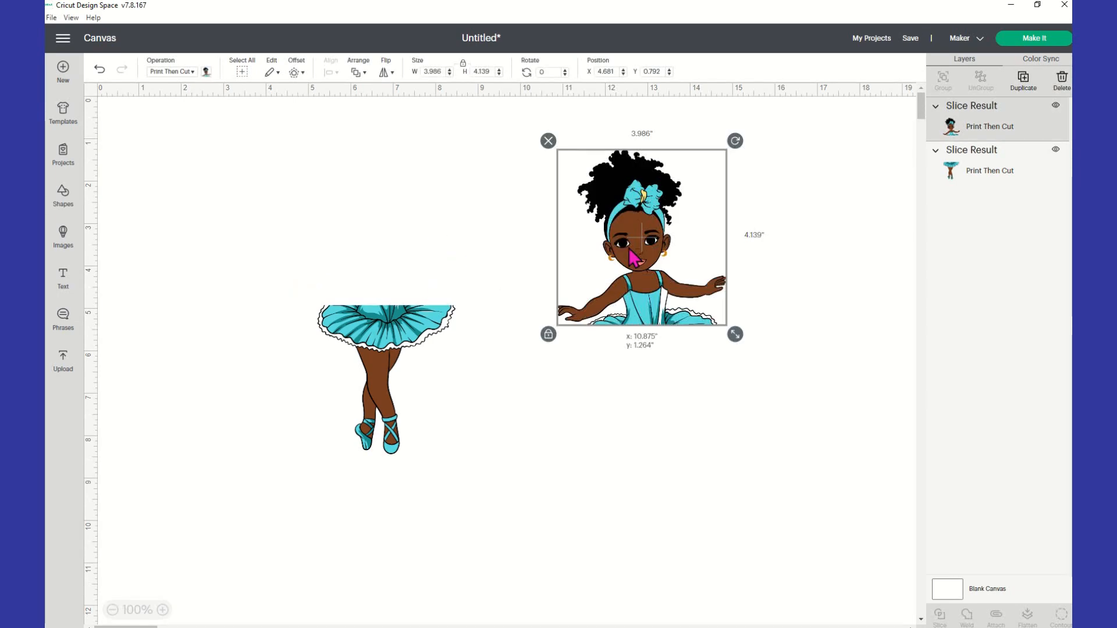
pyautogui.moveTo(591, 448); pyautogui.dragTo(376, 278)
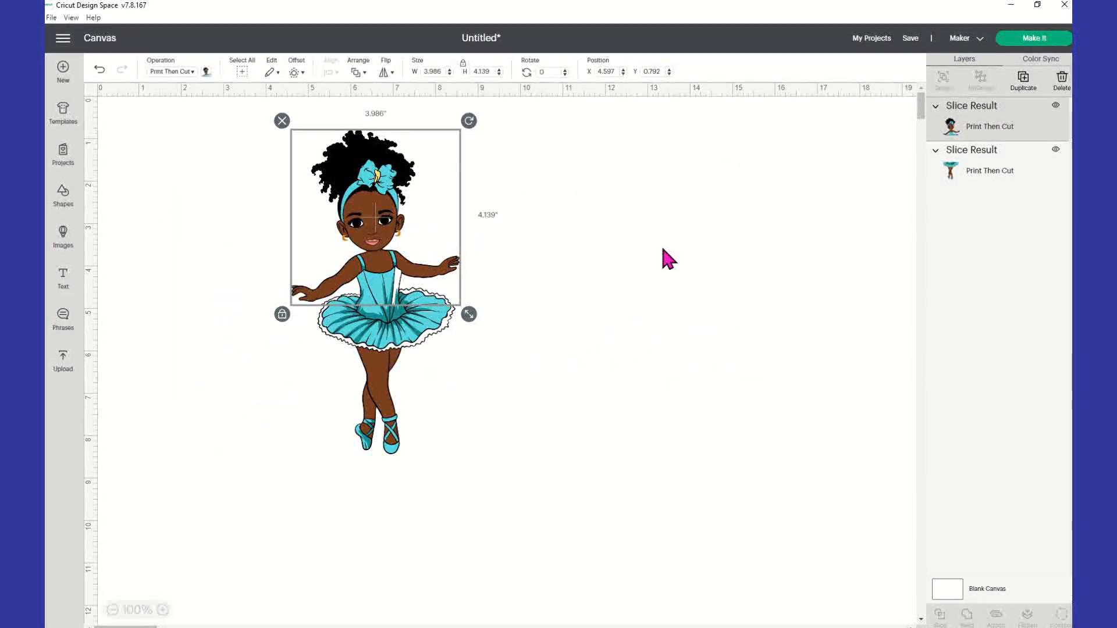
pyautogui.click(610, 267)
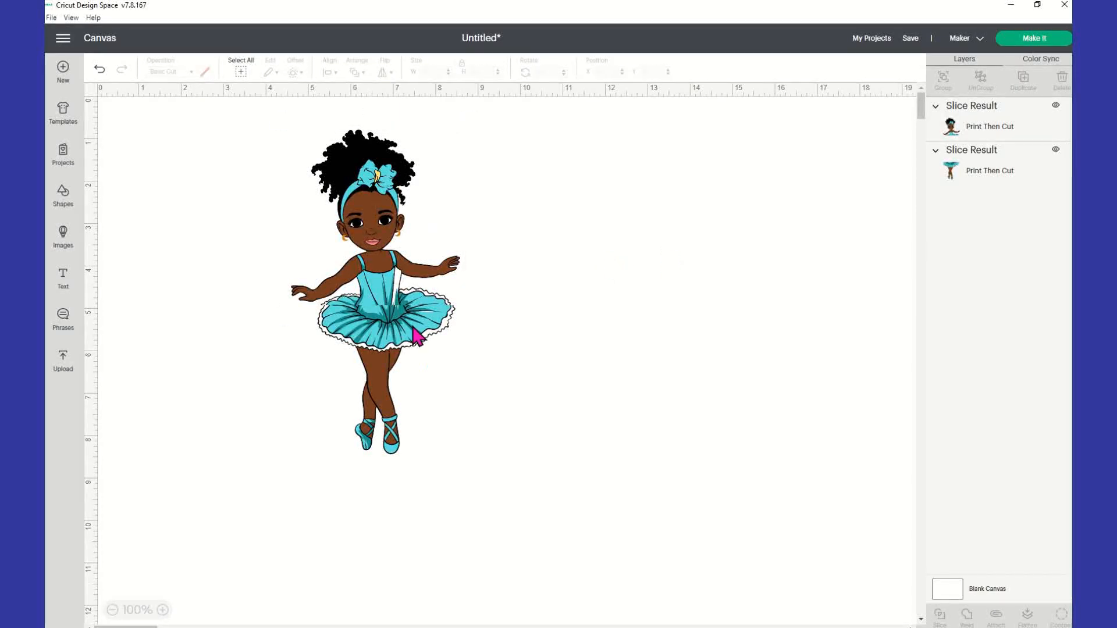
# Step: Nudge the ballerina's upper half in small moves to line it up with the tutu and legs
pyautogui.moveTo(377, 260); pyautogui.dragTo(376, 251)
pyautogui.click(525, 283)
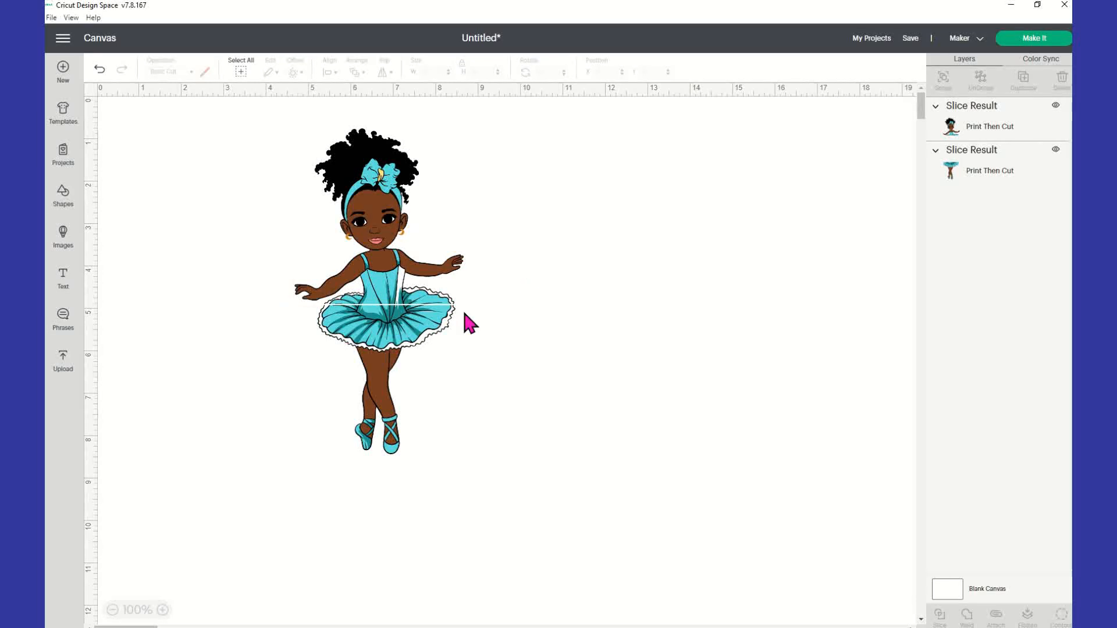
pyautogui.moveTo(415, 284); pyautogui.dragTo(400, 293)
pyautogui.click(492, 293)
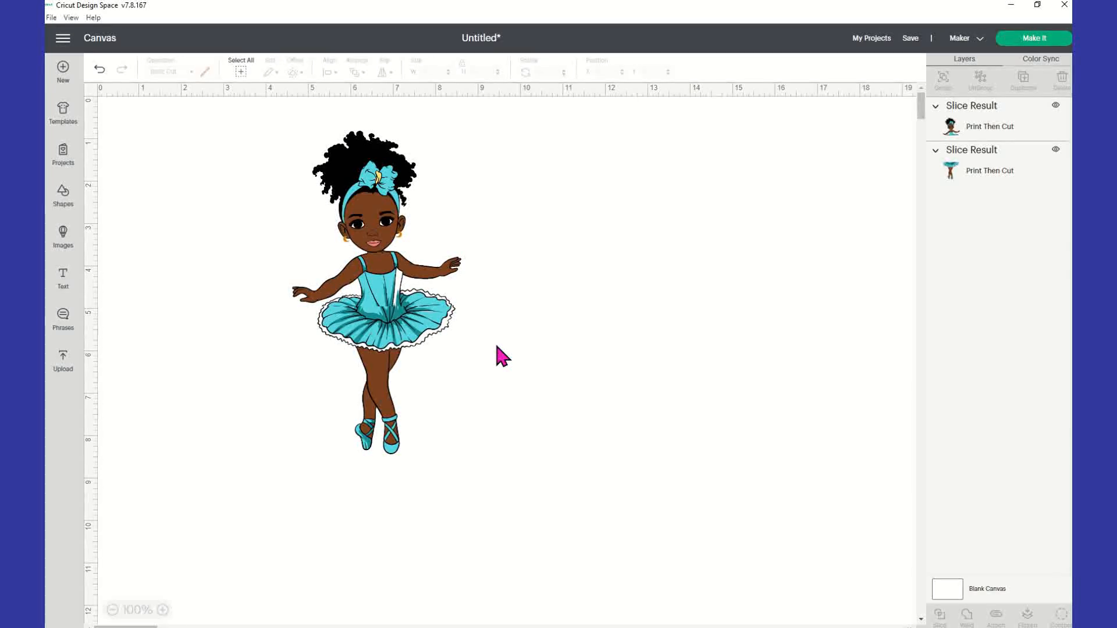
pyautogui.moveTo(386, 285); pyautogui.dragTo(388, 281)
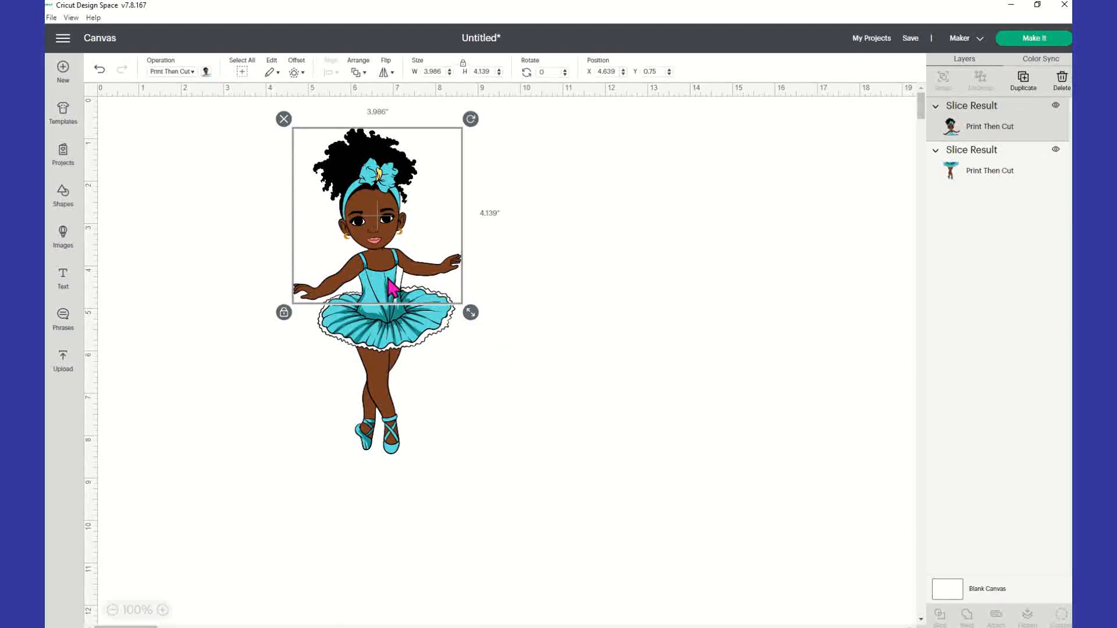
# Step: Delete both halves of the sliced ballerina to empty the canvas
pyautogui.press('Delete')
pyautogui.click(364, 306)
pyautogui.press('Delete')
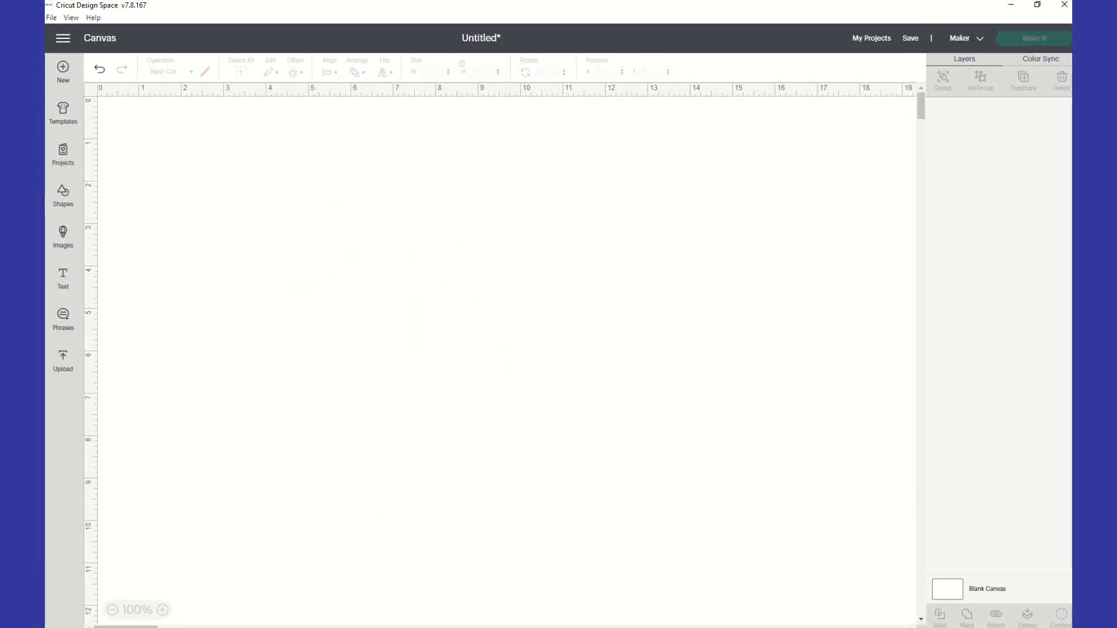
# Step: Add the multi-layer ballerina with the yellow bow from the recent uploads to the canvas and deselect it
pyautogui.click(63, 360)
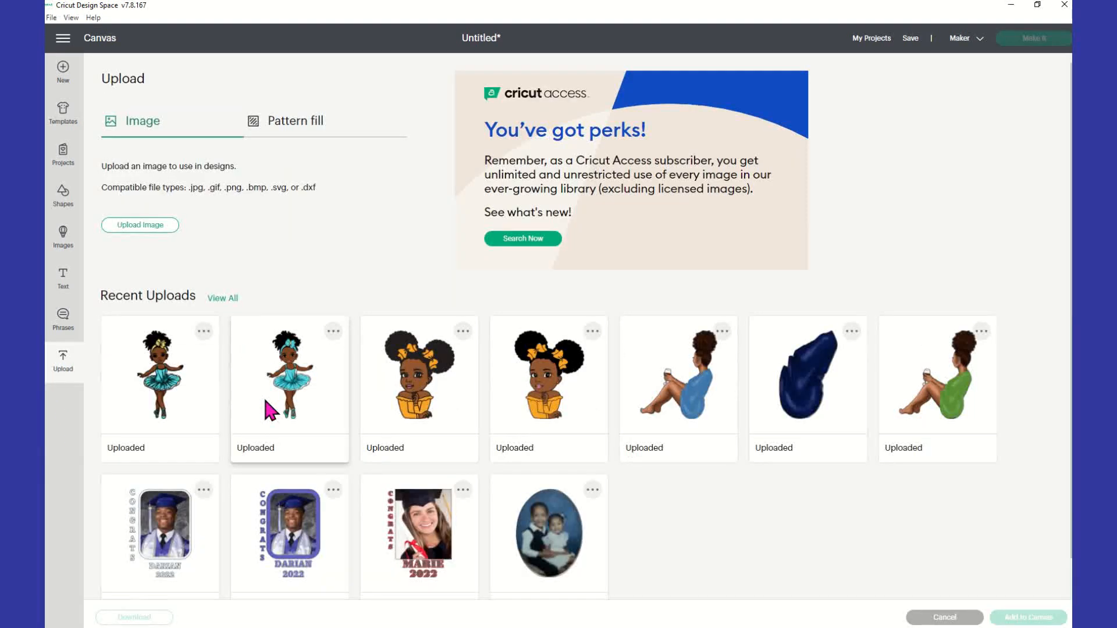
pyautogui.click(160, 375)
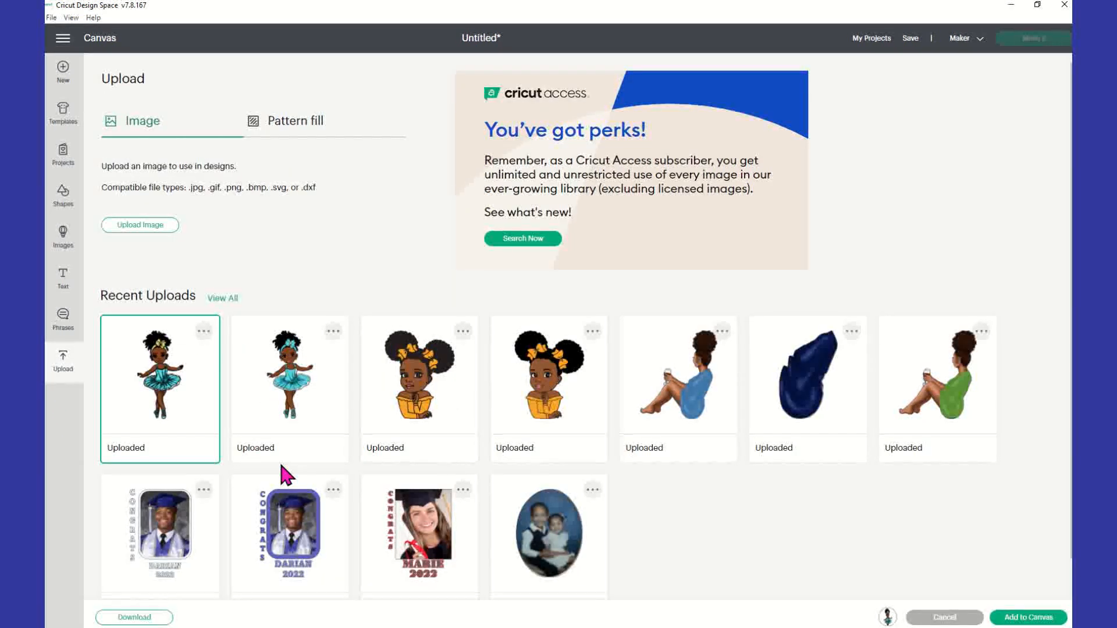
pyautogui.click(1029, 617)
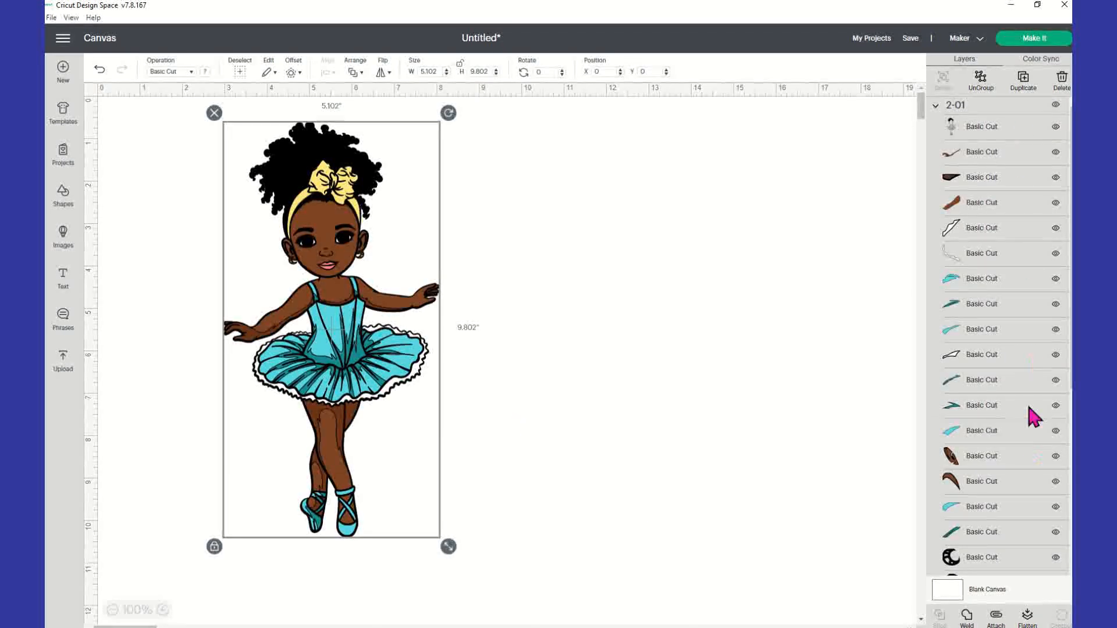
pyautogui.click(608, 393)
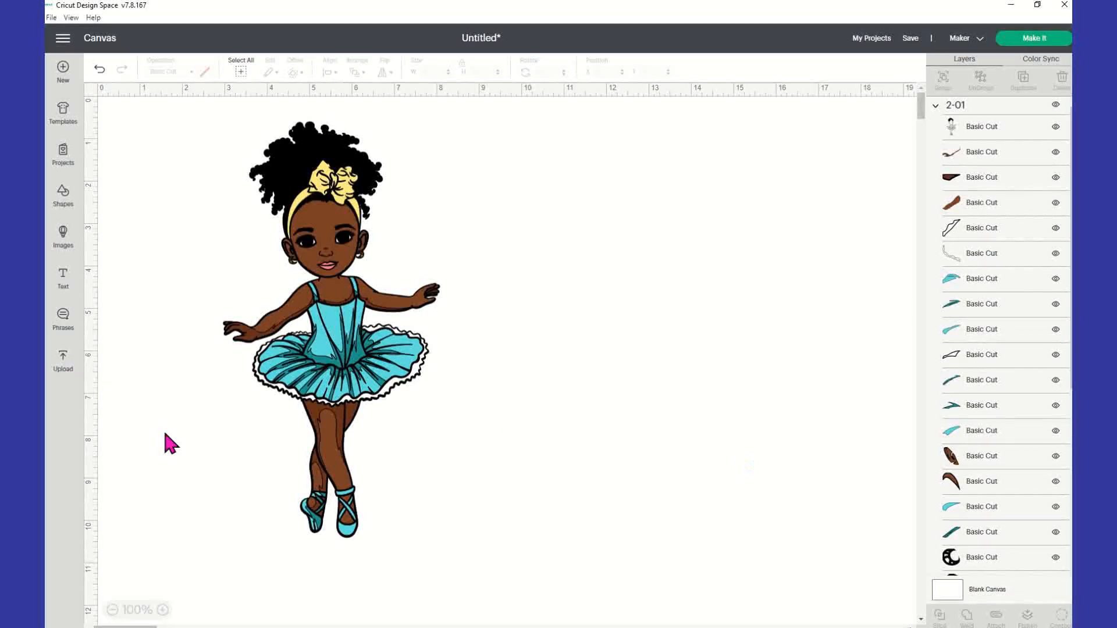
# Step: Add the Print Then Cut ballerina with the blue bow from the recent uploads beside the multi-layer one
pyautogui.click(63, 362)
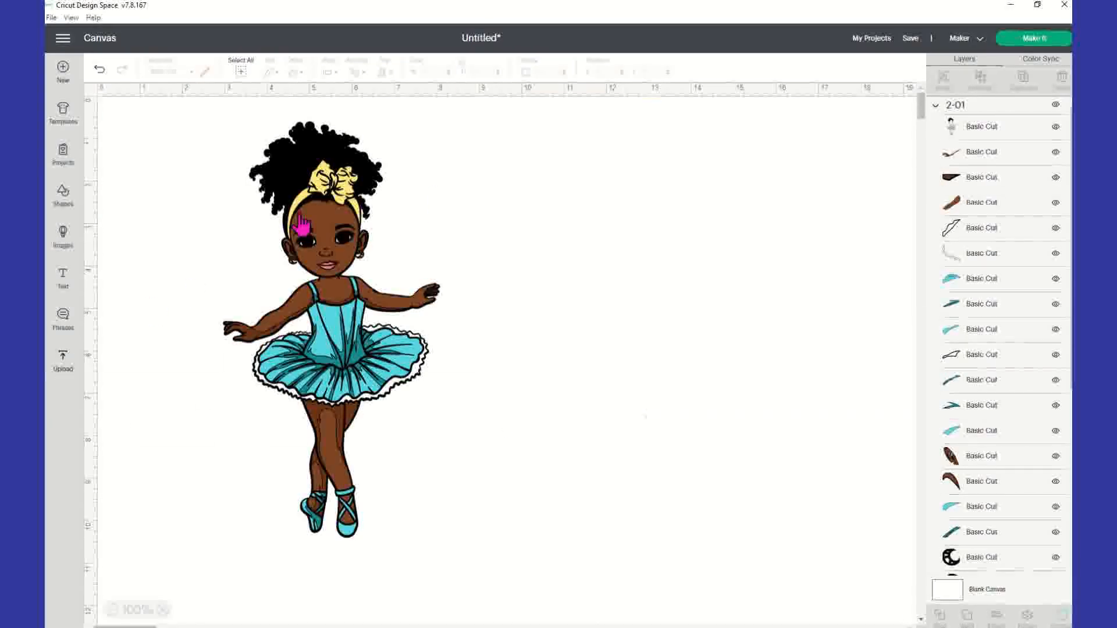
pyautogui.click(302, 388)
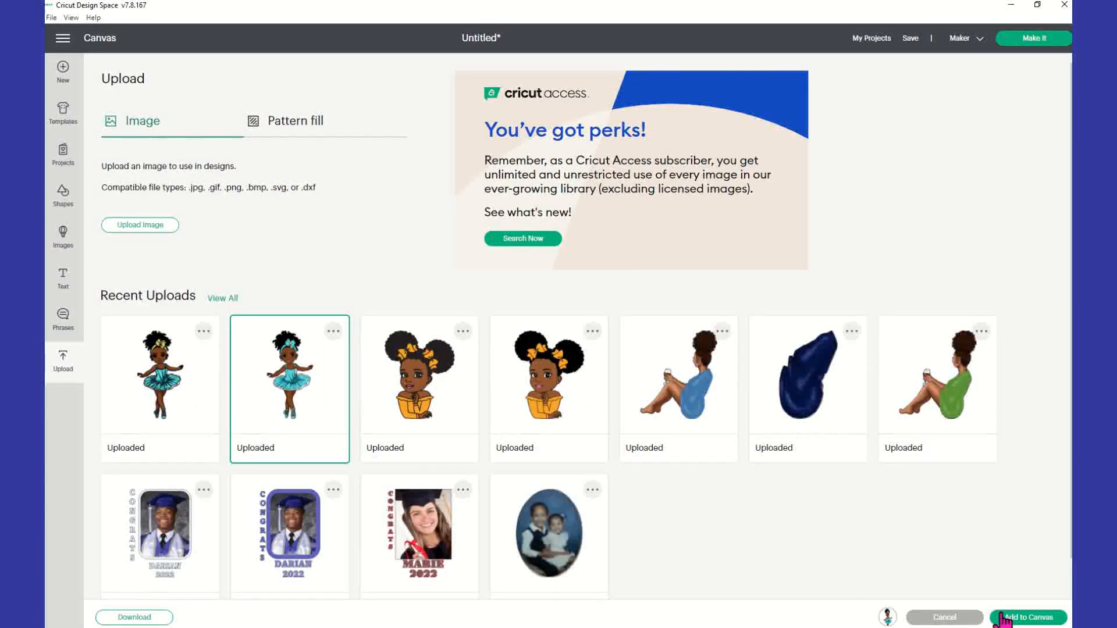
pyautogui.click(1027, 618)
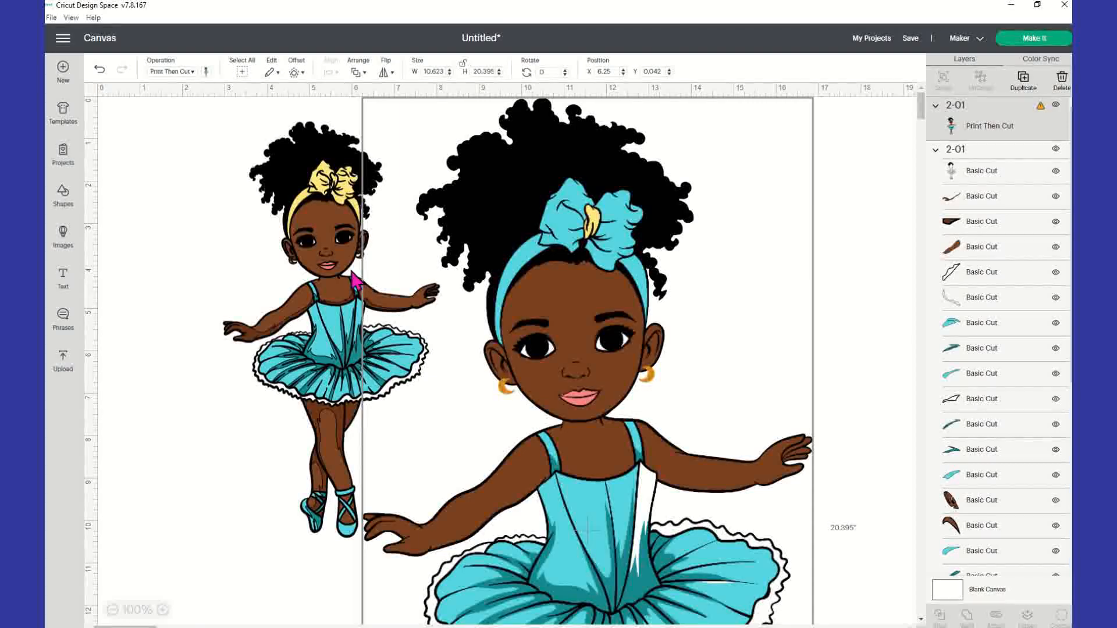
# Step: Scale the Print Then Cut ballerina down to about 5.176 by 9.936 inches and place it beside the multi-layer one
pyautogui.scroll(-7, 715, 536)
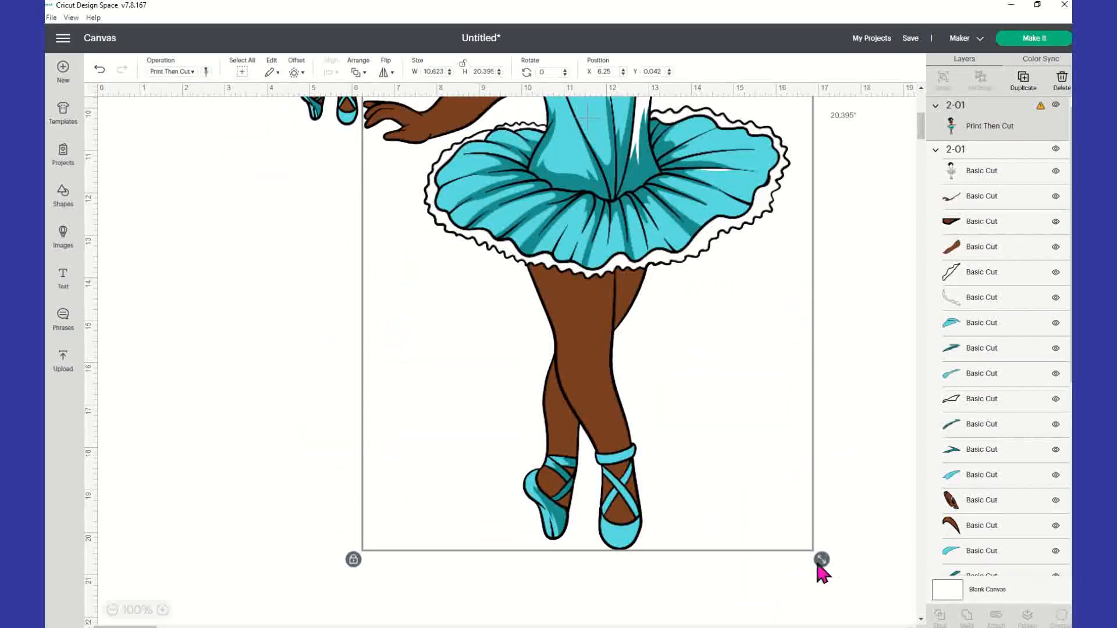
pyautogui.moveTo(793, 517); pyautogui.dragTo(442, 150)
pyautogui.scroll(2, 487, 224)
pyautogui.scroll(4, 486, 224)
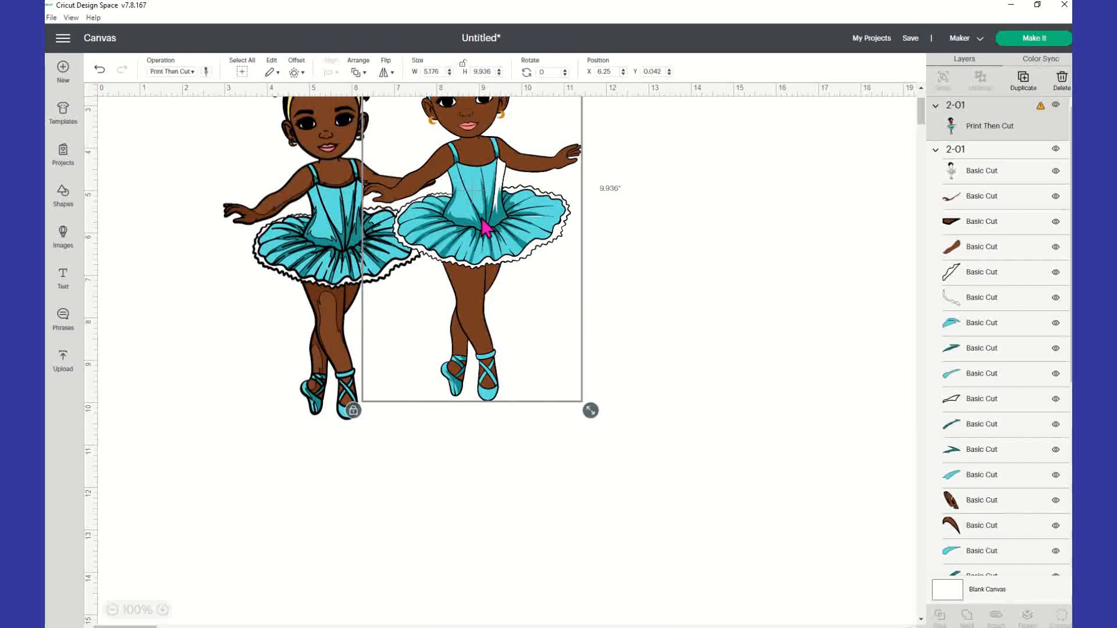
pyautogui.moveTo(487, 200); pyautogui.dragTo(531, 134)
pyautogui.scroll(3, 673, 237)
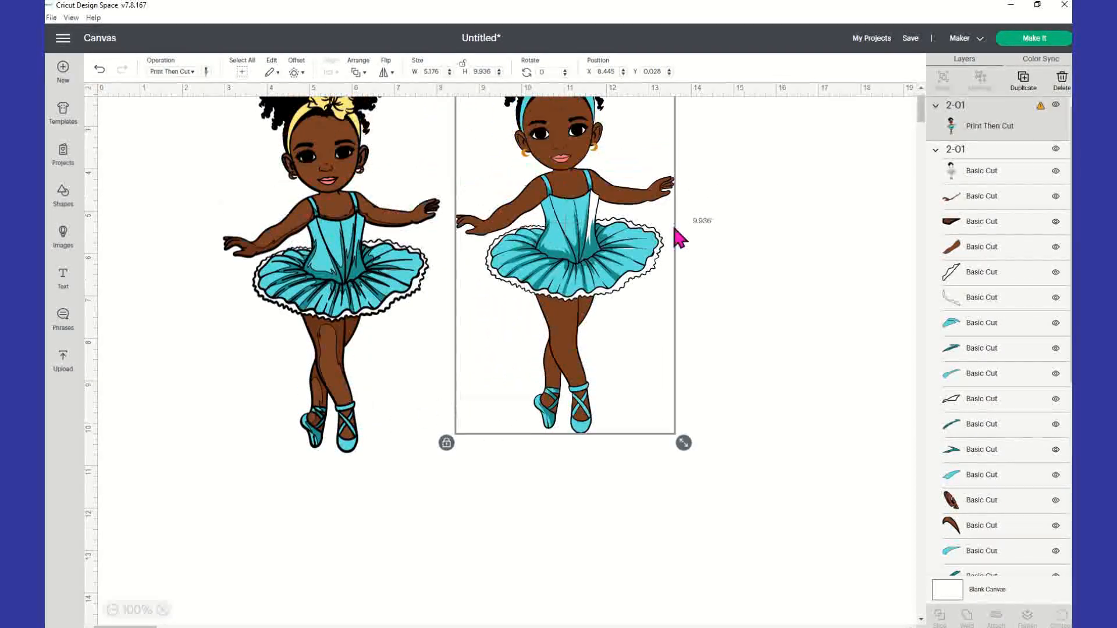
pyautogui.moveTo(605, 340); pyautogui.dragTo(611, 358)
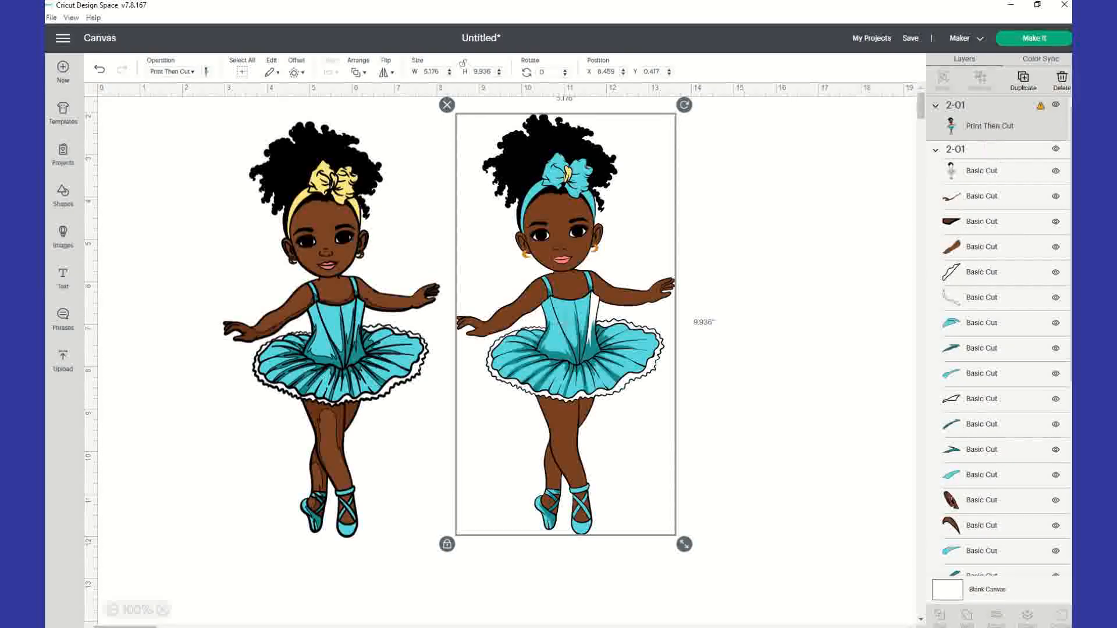
# Step: Examine individual Basic Cut layers of the yellow-bow ballerina and compare that design with the single-layer Print Then Cut ballerina
pyautogui.click(1000, 173)
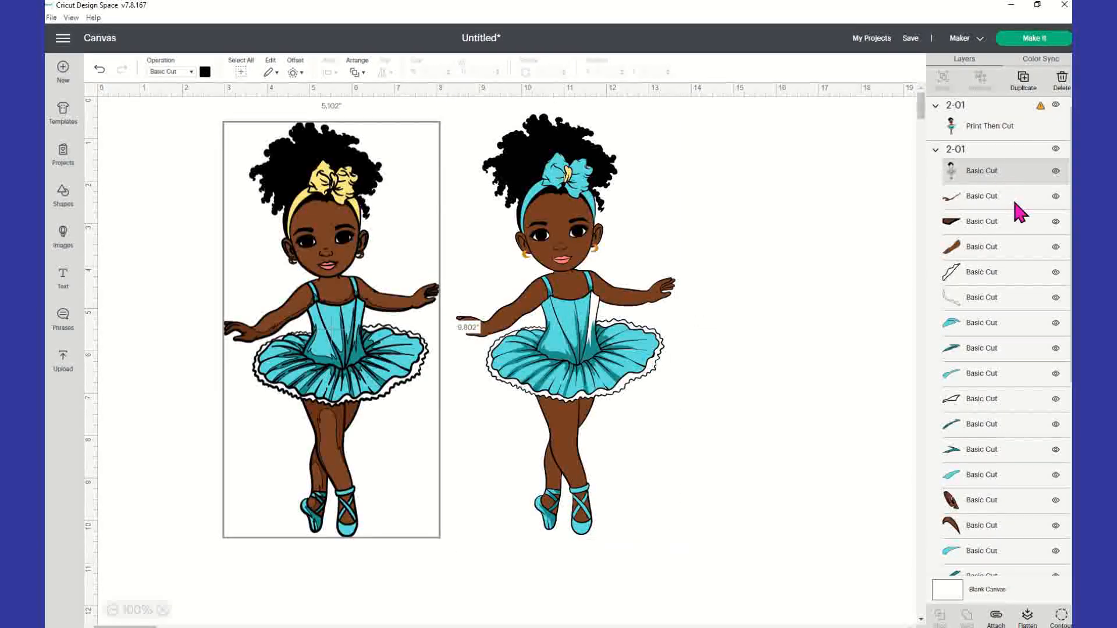
pyautogui.click(1012, 198)
pyautogui.click(1011, 228)
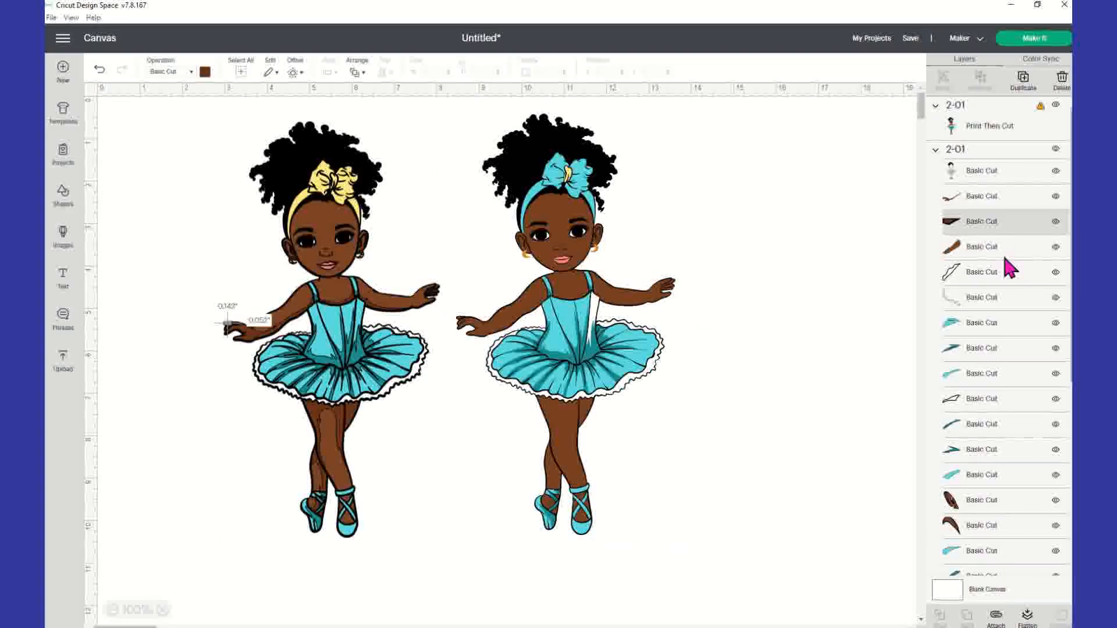
pyautogui.click(1012, 249)
pyautogui.click(798, 313)
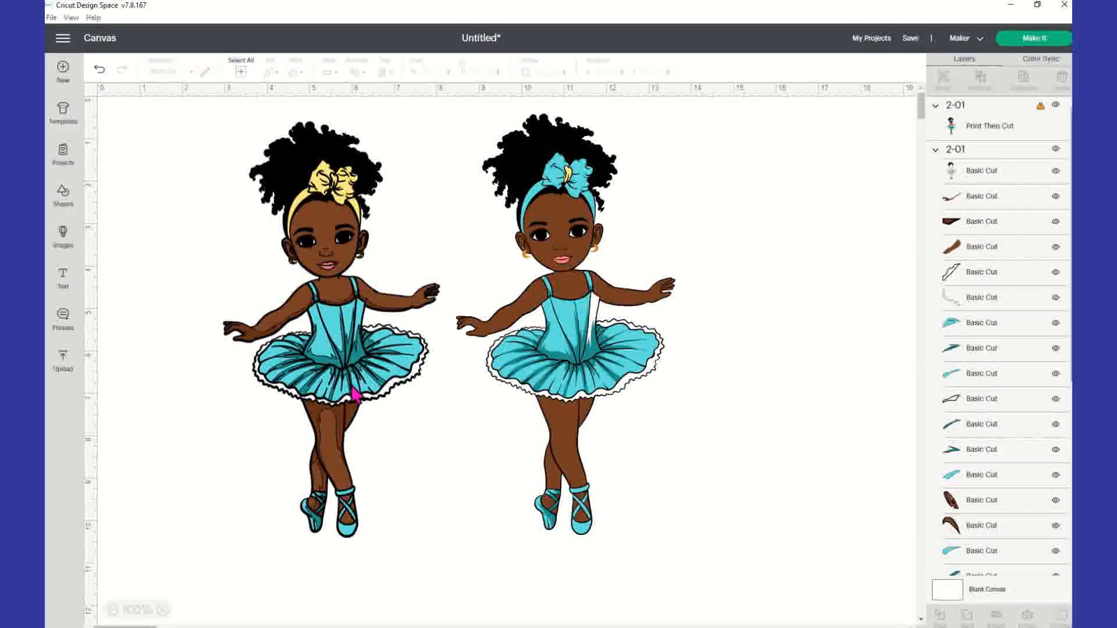
pyautogui.click(337, 257)
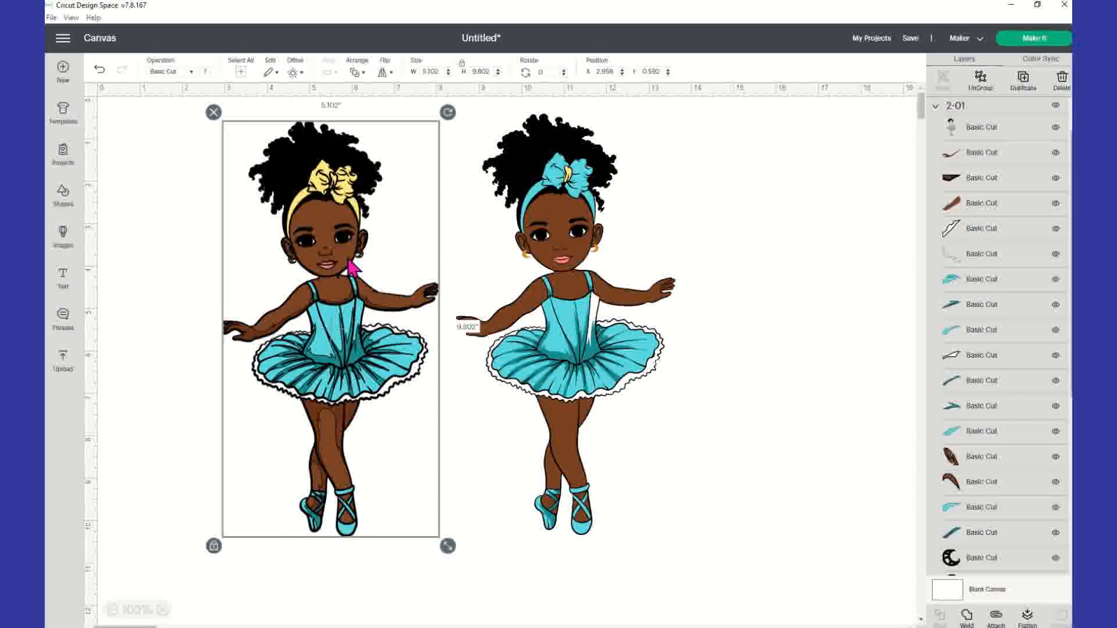
pyautogui.click(574, 325)
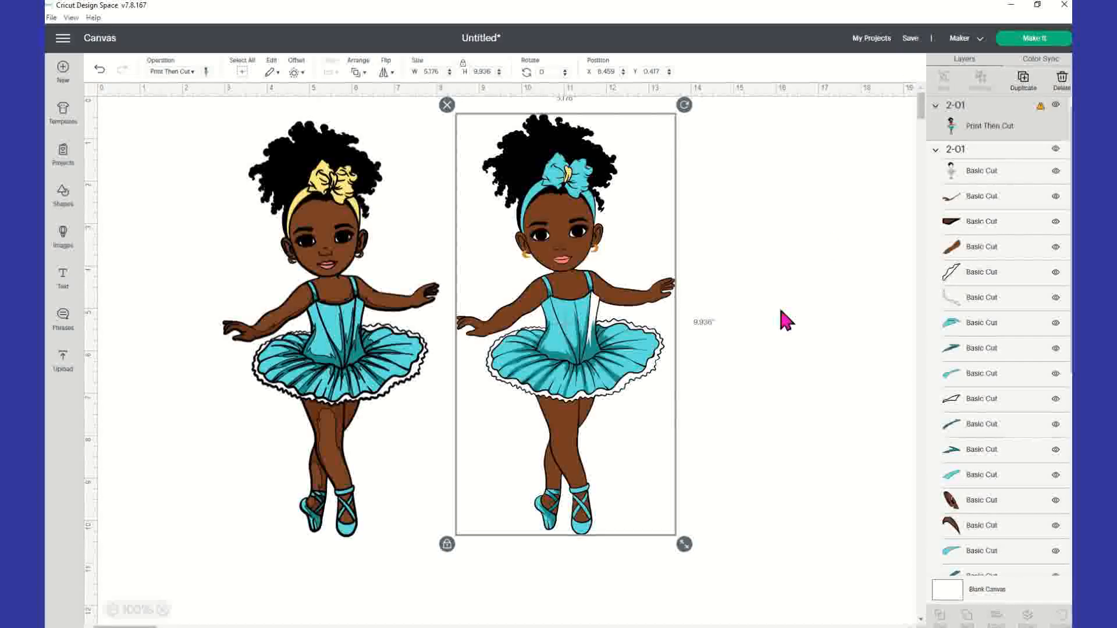
# Step: Start a new image upload and select 2-01.svg from the Desktop folder
pyautogui.click(64, 373)
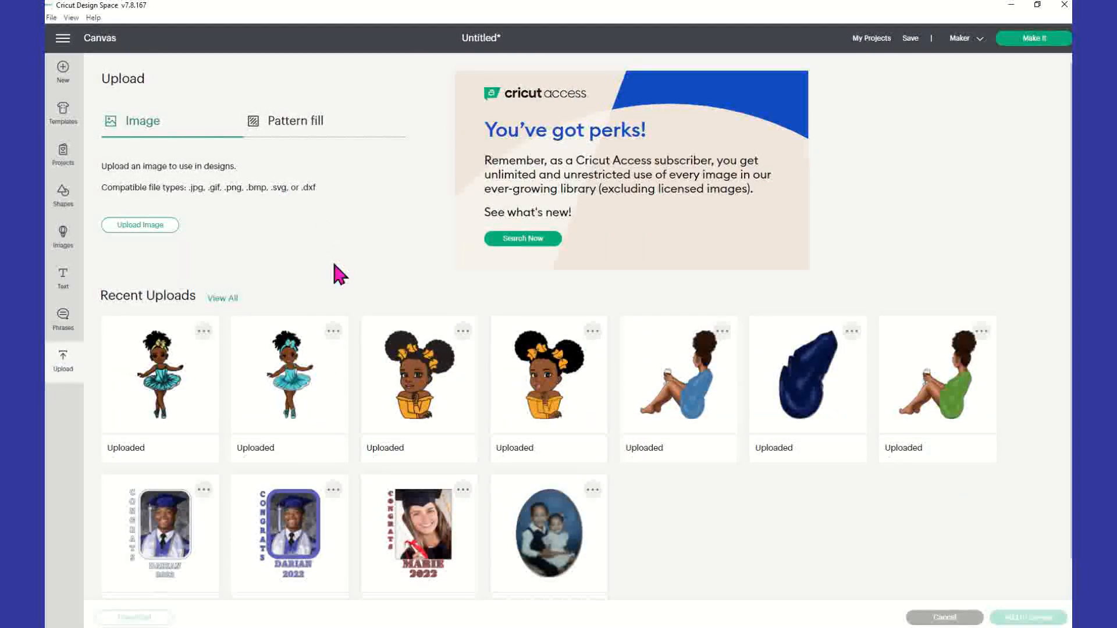
pyautogui.click(169, 234)
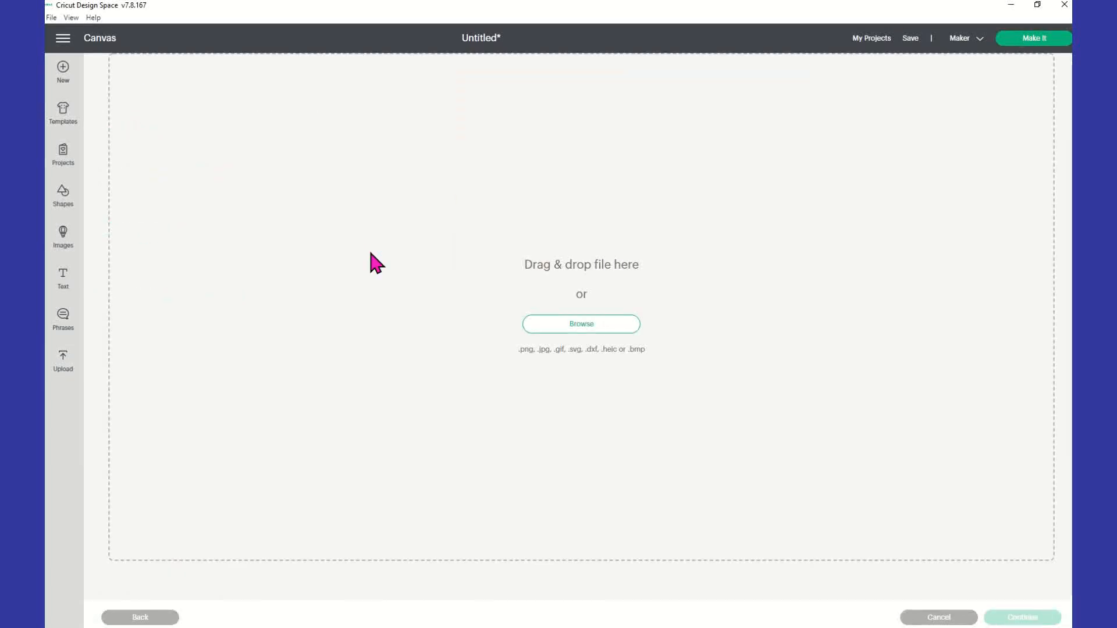
pyautogui.click(567, 329)
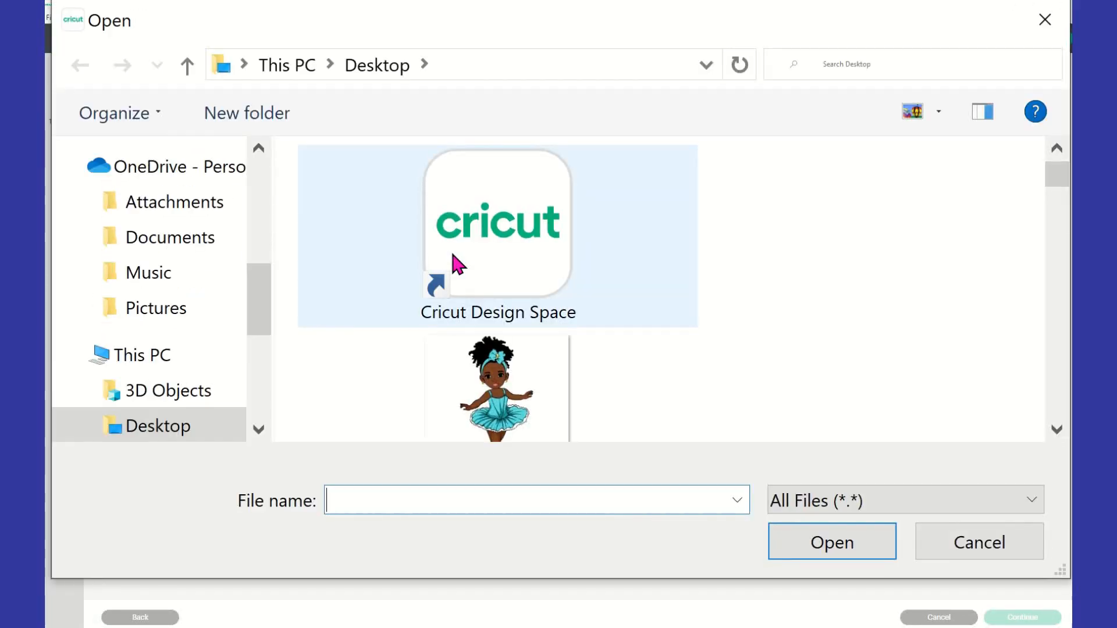
pyautogui.scroll(-4, 573, 312)
pyautogui.scroll(-3, 573, 378)
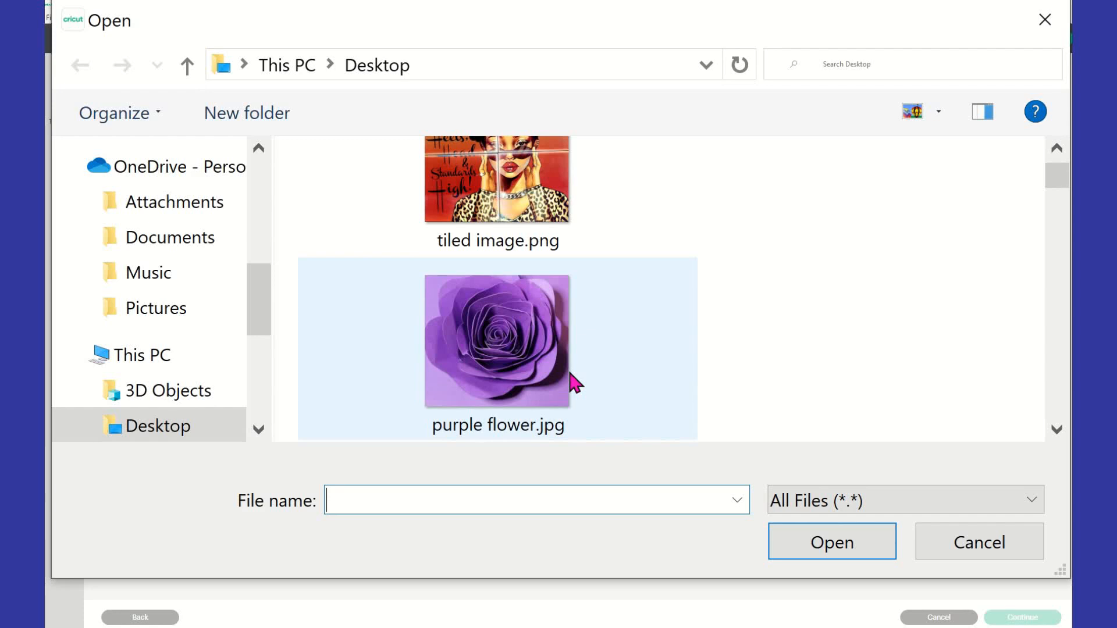
pyautogui.scroll(5, 569, 379)
pyautogui.click(530, 251)
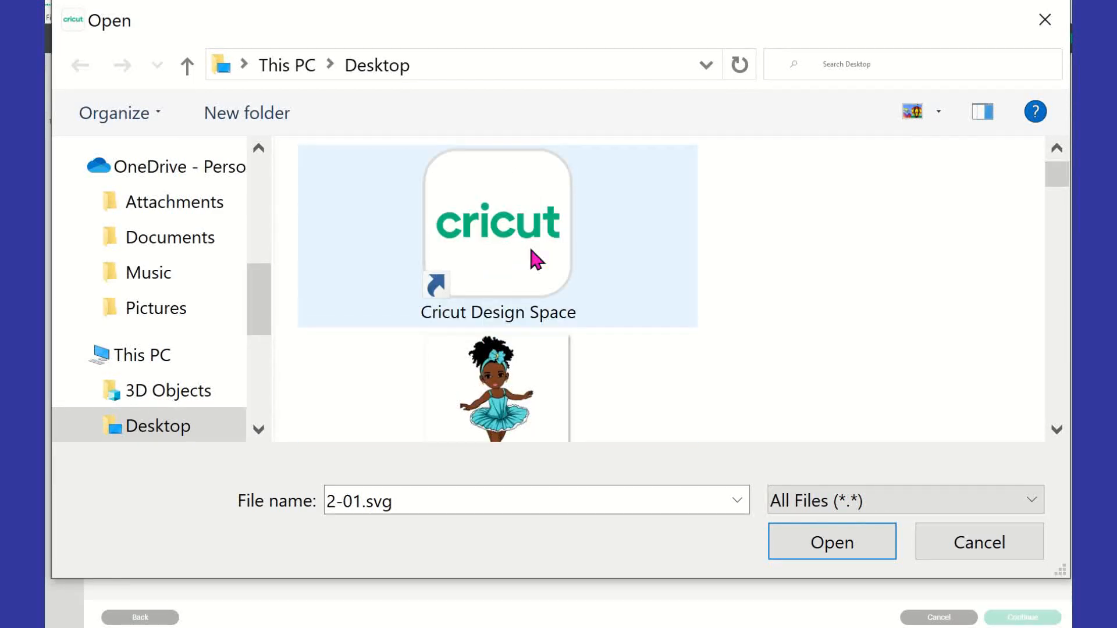
# Step: Compare the JPG, PNG and SVG versions of the 2-01 ballerina file by selecting each one in the Desktop folder
pyautogui.scroll(-1, 533, 242)
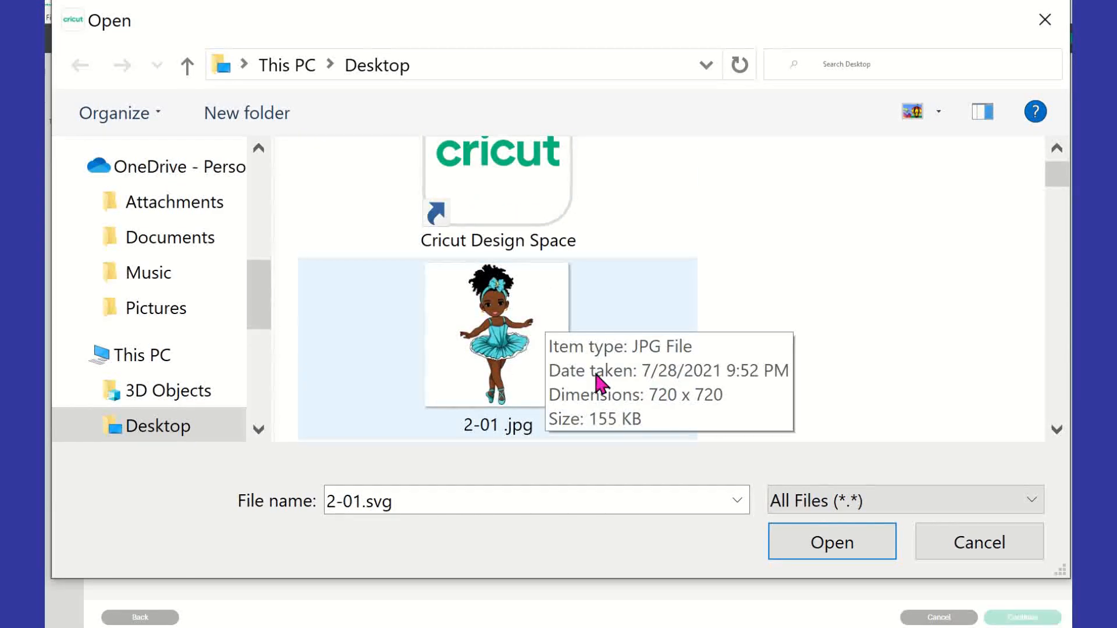
pyautogui.click(509, 314)
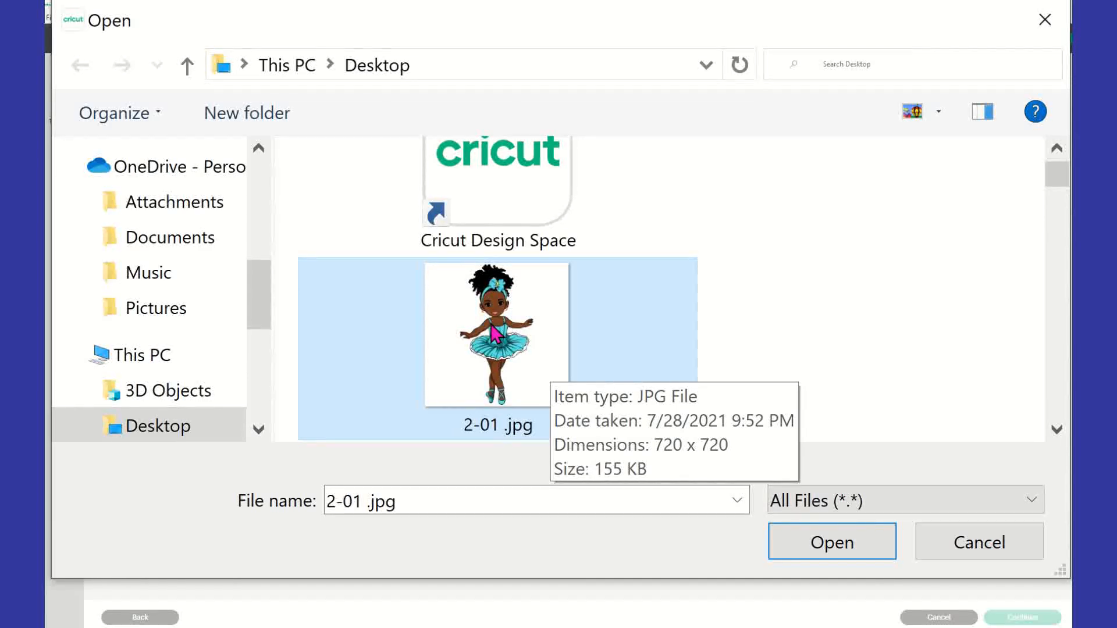
pyautogui.scroll(-1, 605, 307)
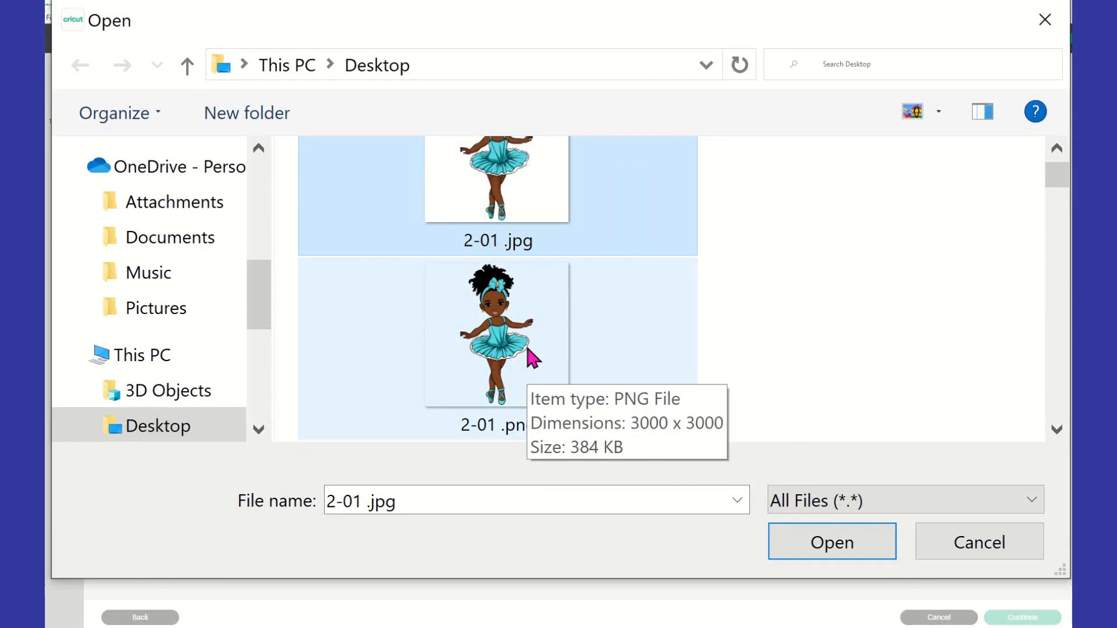
pyautogui.click(616, 347)
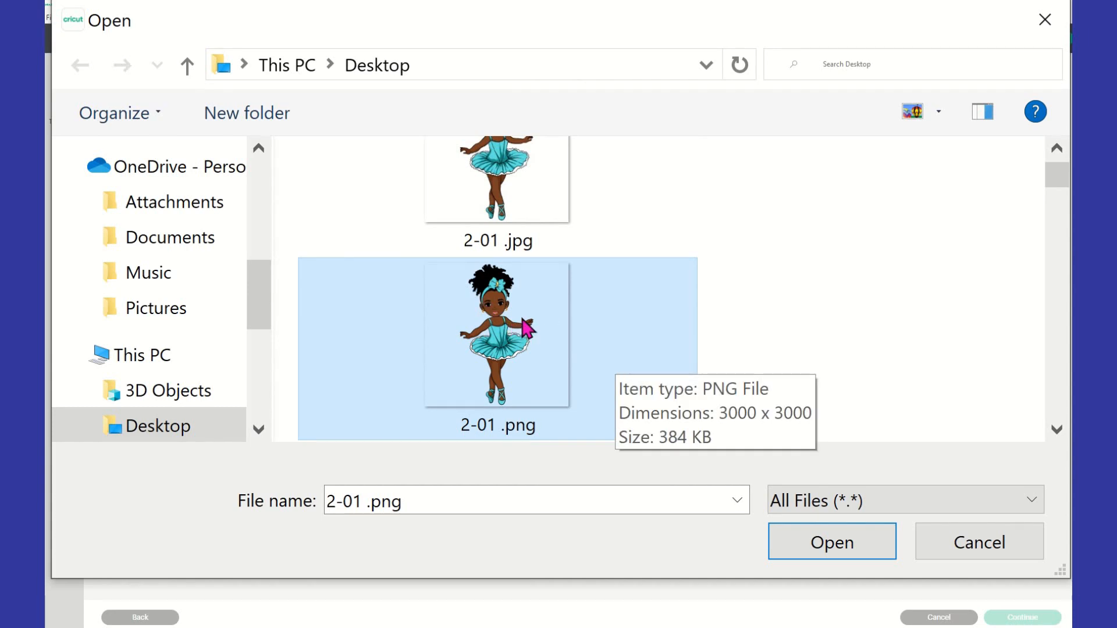
pyautogui.scroll(1, 521, 329)
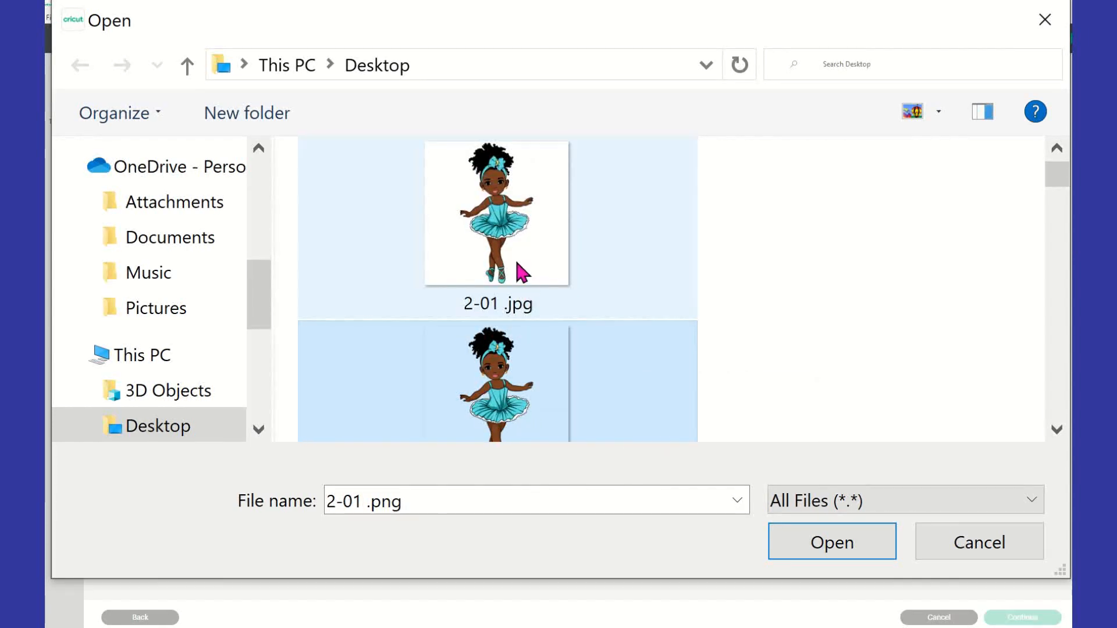
pyautogui.click(517, 283)
pyautogui.scroll(-3, 515, 349)
pyautogui.click(526, 244)
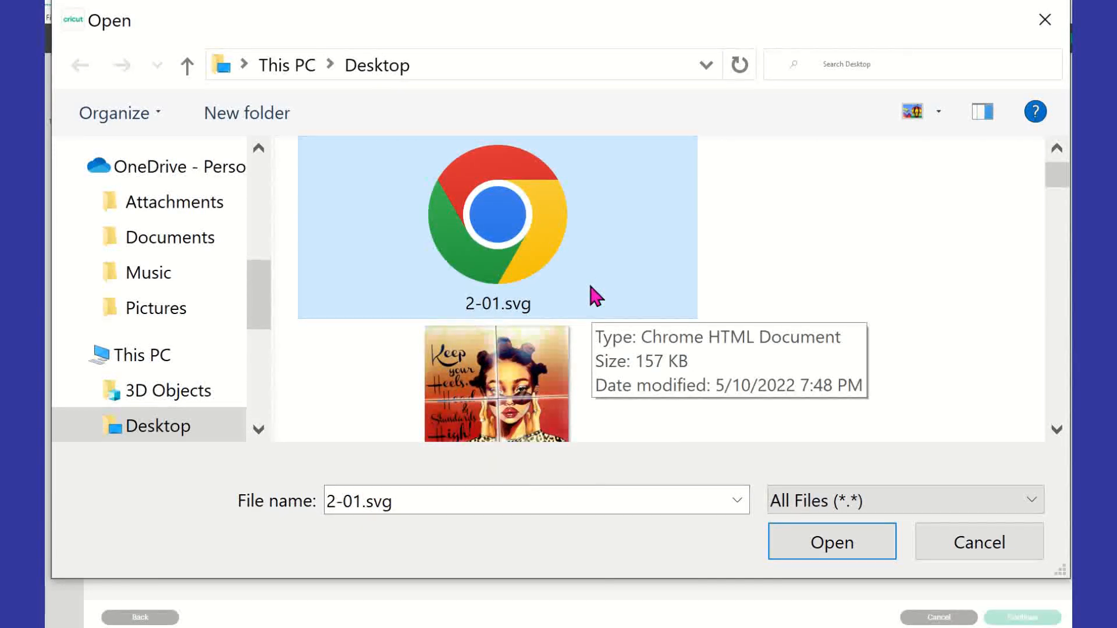
pyautogui.scroll(1, 594, 297)
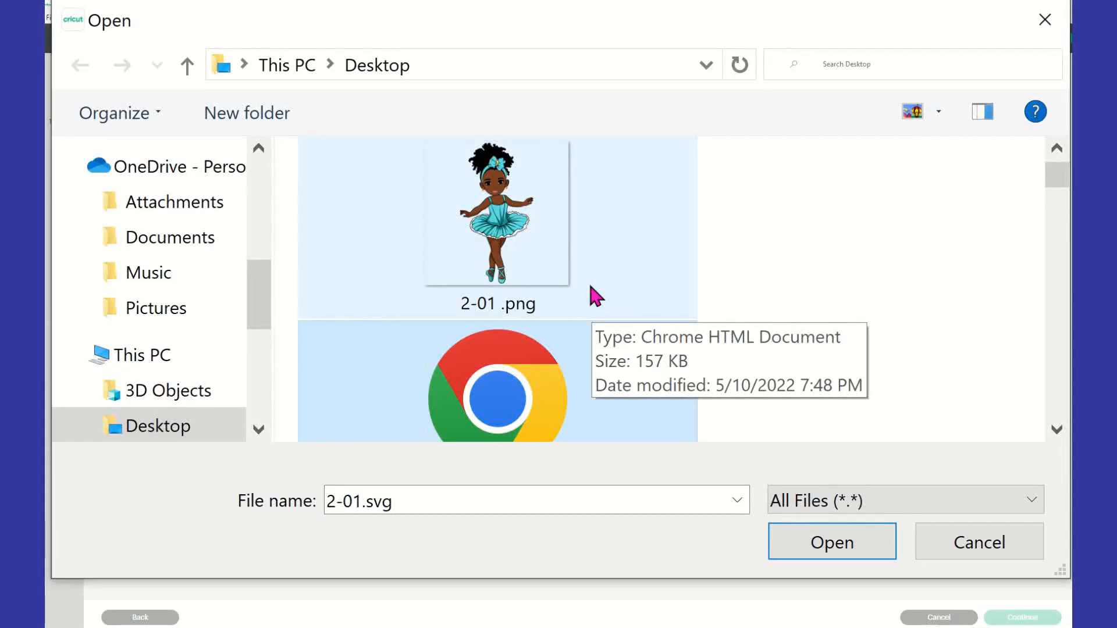
pyautogui.click(524, 257)
pyautogui.scroll(1, 527, 258)
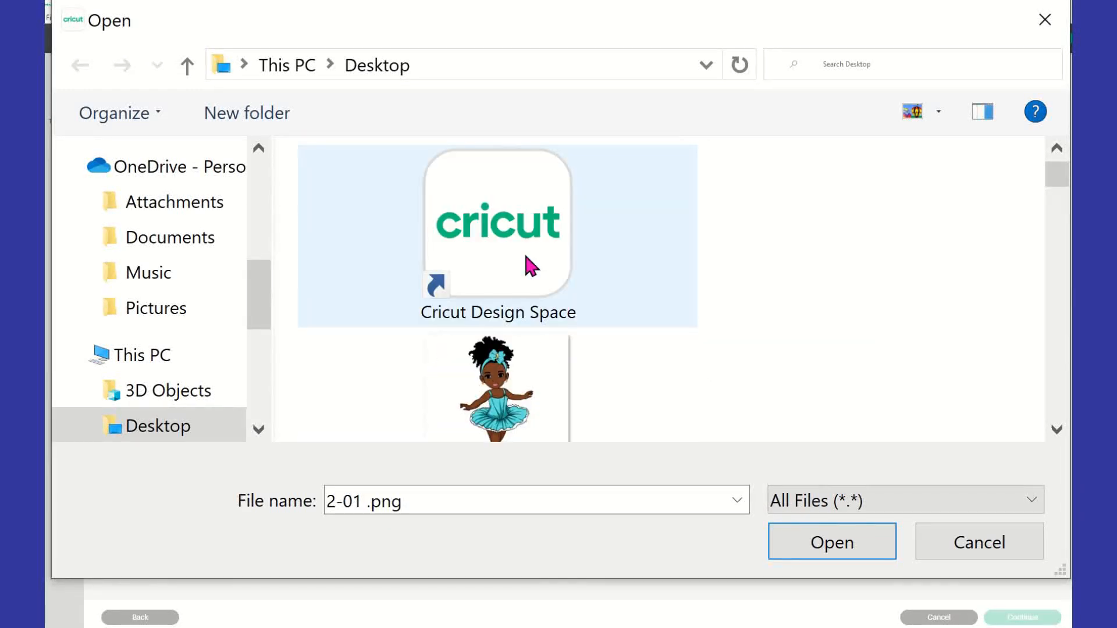
# Step: Open the file 2-01 .jpg from the Desktop folder for upload
pyautogui.click(529, 245)
pyautogui.scroll(-2, 546, 297)
pyautogui.scroll(1, 543, 286)
pyautogui.click(548, 212)
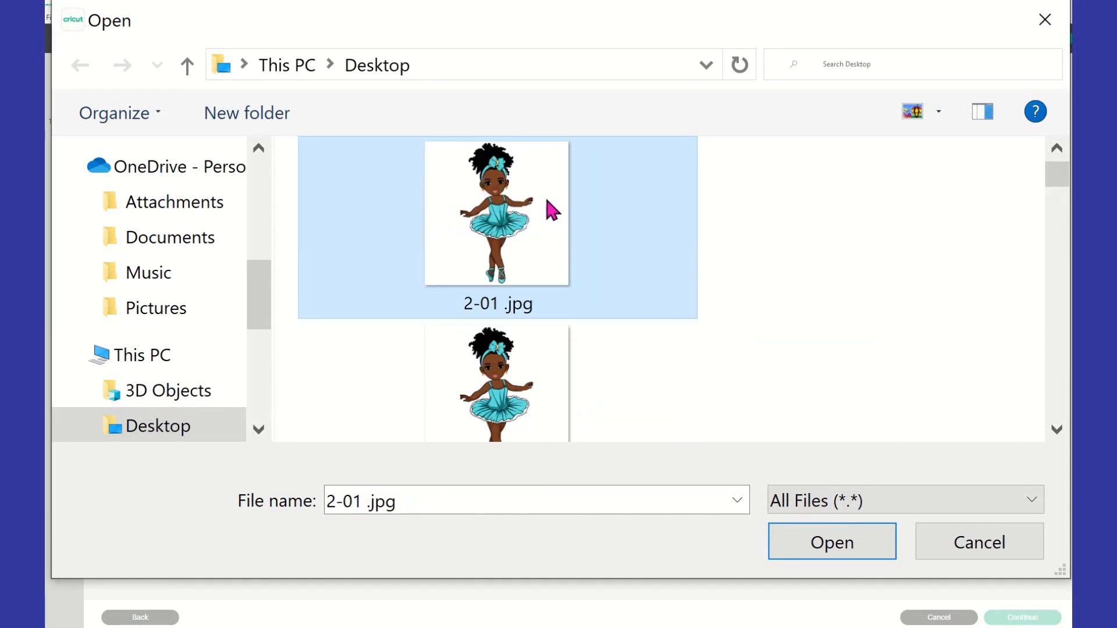
pyautogui.click(842, 554)
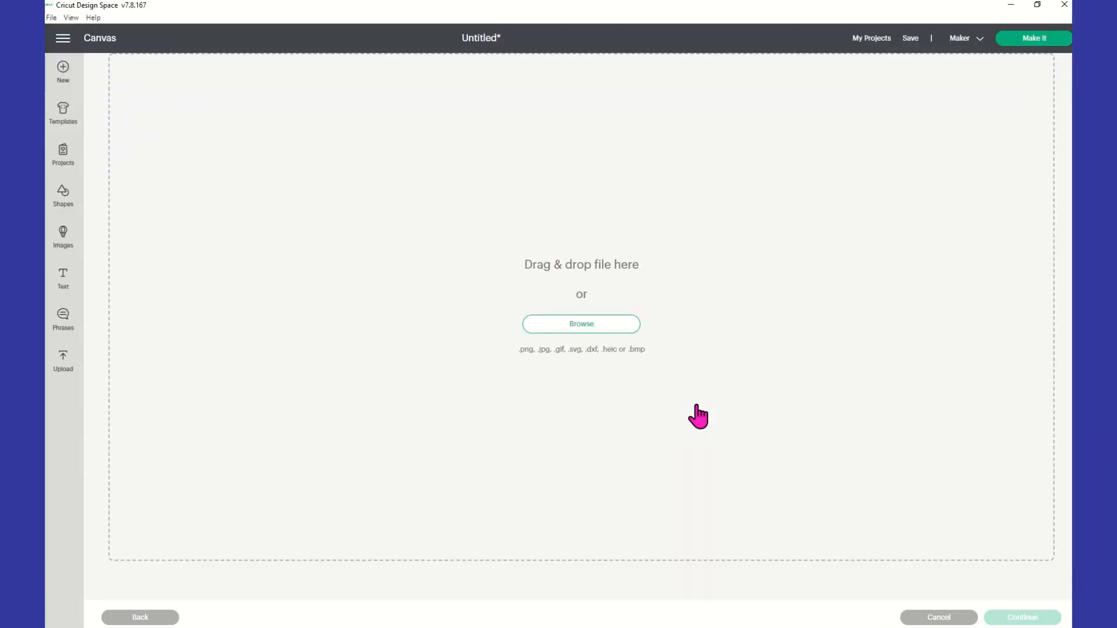
# Step: Set the image type to Complex and remove the white background around the ballerina, applying the result
pyautogui.click(585, 335)
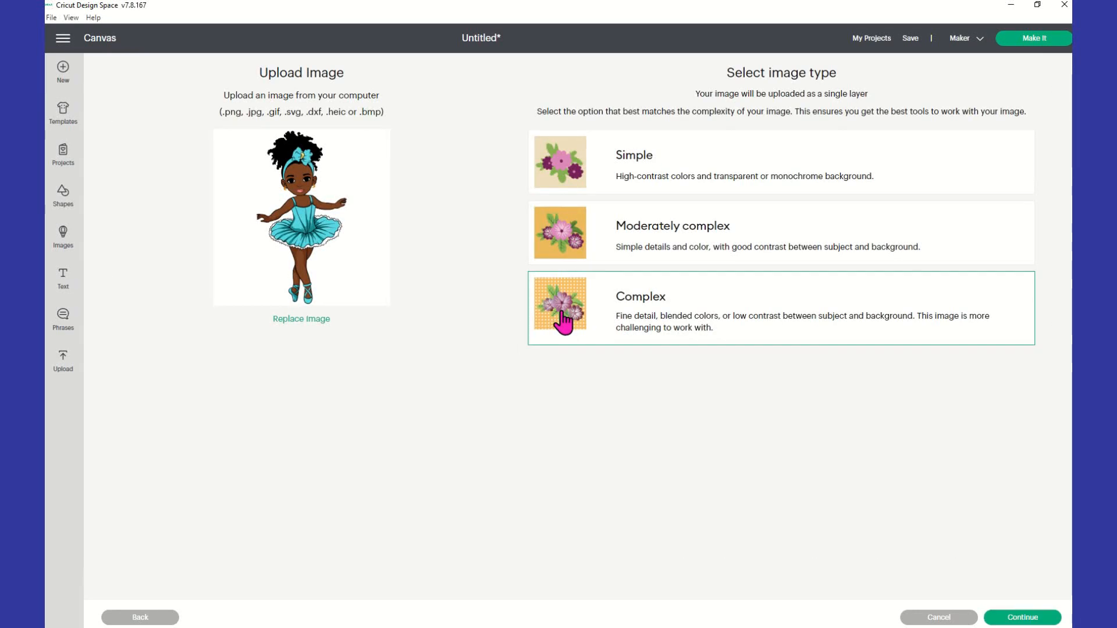
pyautogui.click(1017, 617)
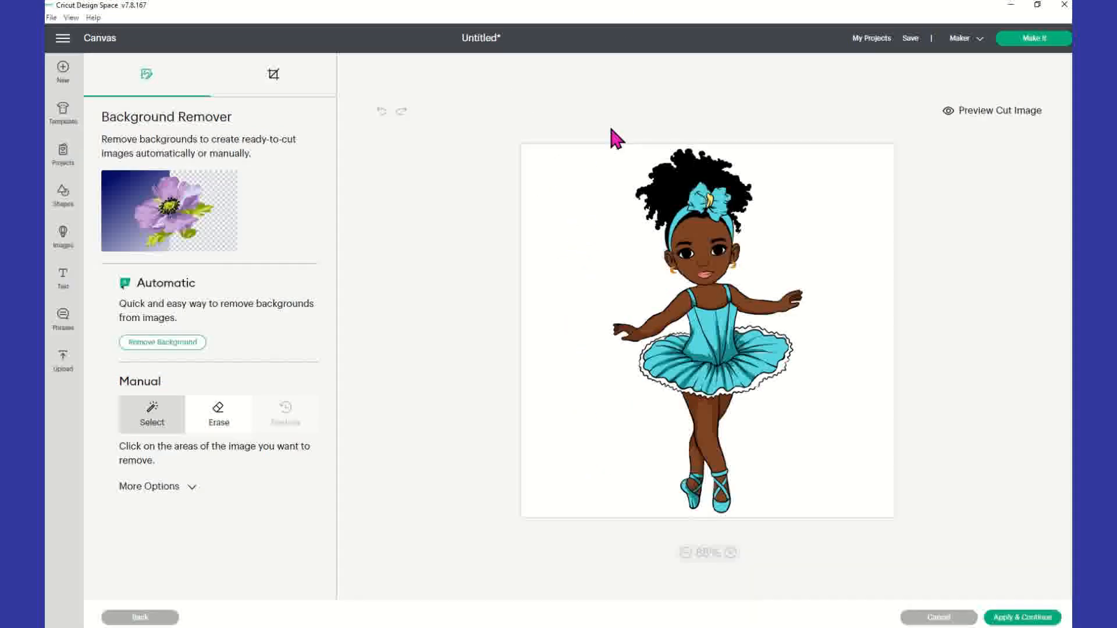
pyautogui.click(573, 144)
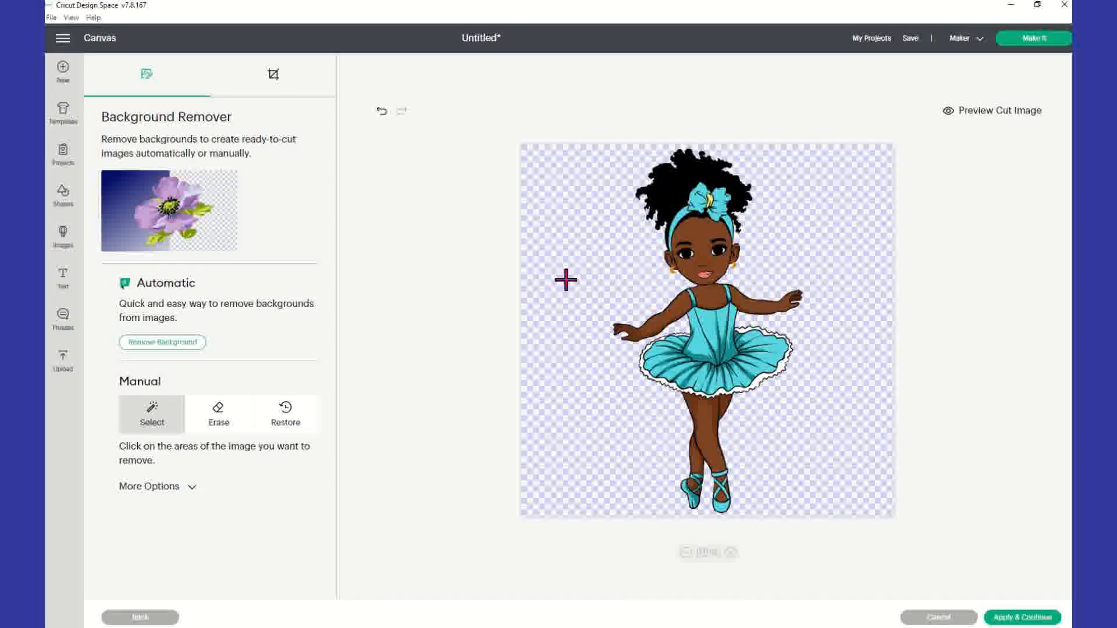
pyautogui.click(1013, 618)
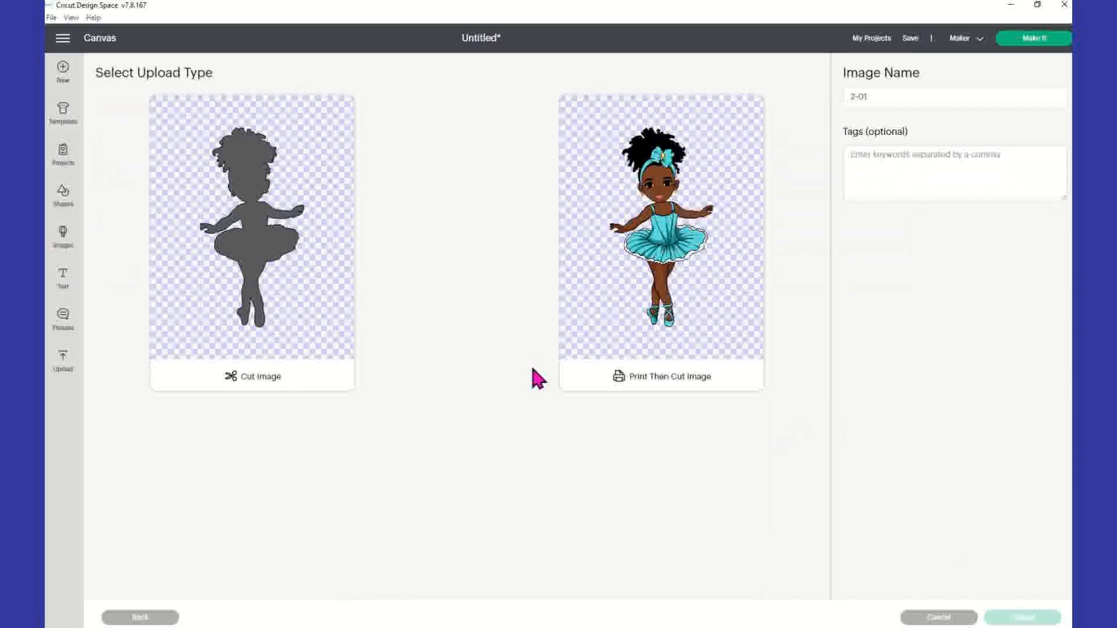
# Step: Compare the Cut Image and Print Then Cut Image upload types, then upload the ballerina as a Print Then Cut image
pyautogui.click(647, 337)
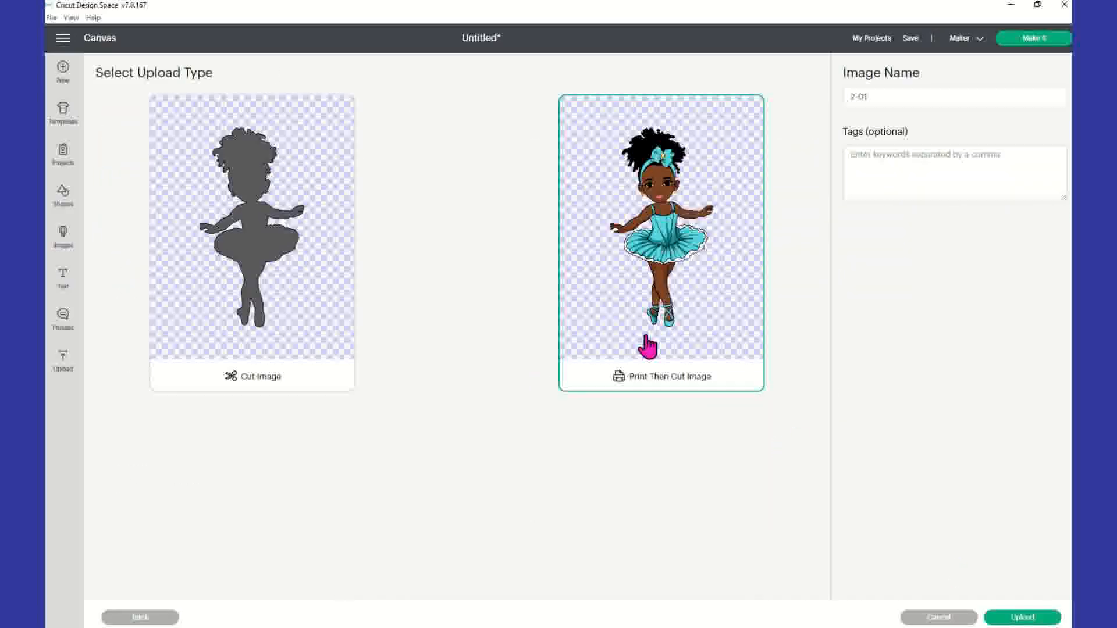
pyautogui.click(295, 246)
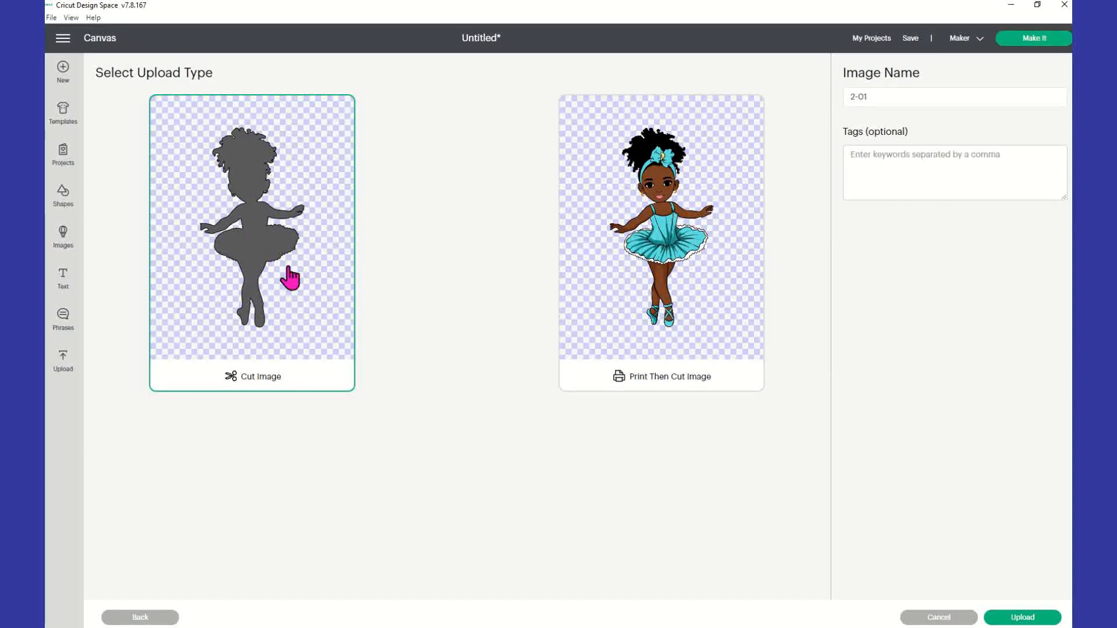
pyautogui.click(690, 202)
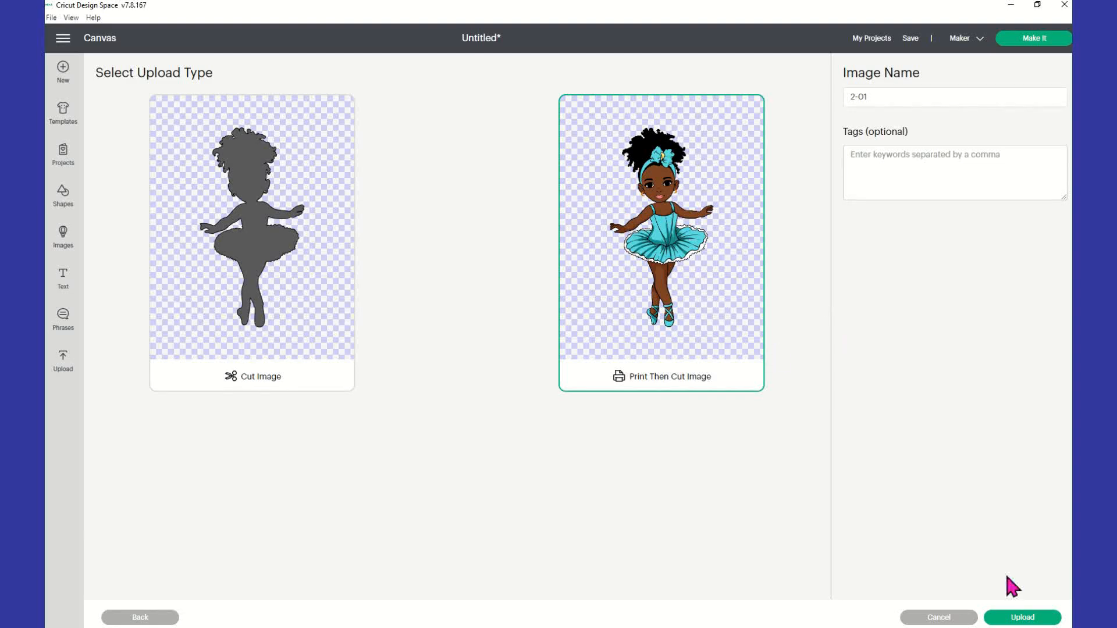
pyautogui.click(1015, 617)
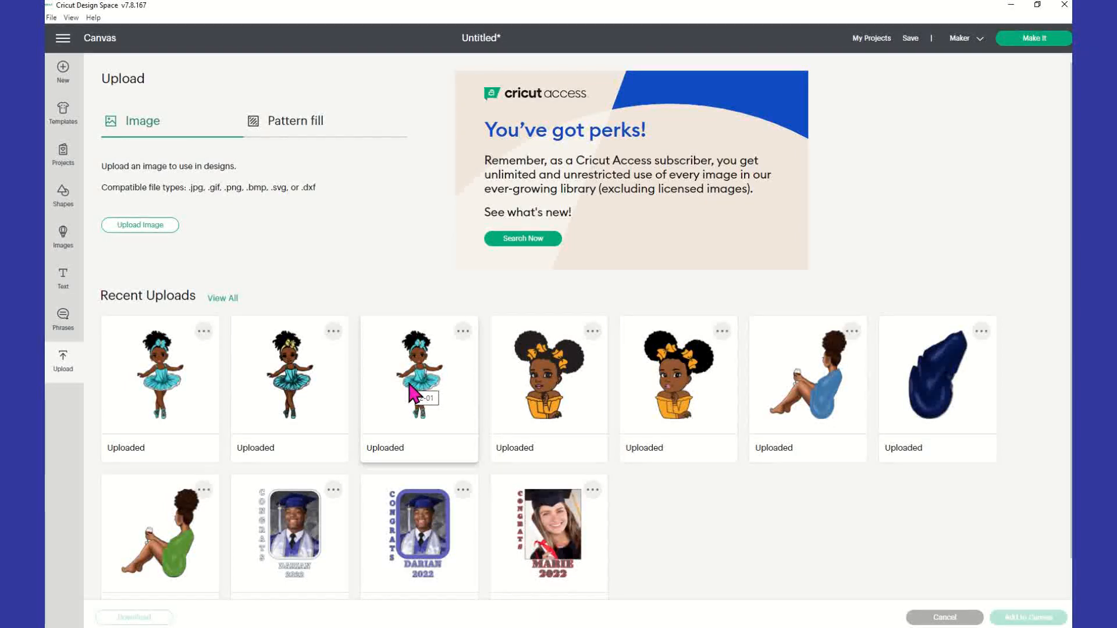
# Step: Show the details of the 2-01 and sittingagain uploads and start deleting sittingagain, declining the deletion
pyautogui.click(204, 333)
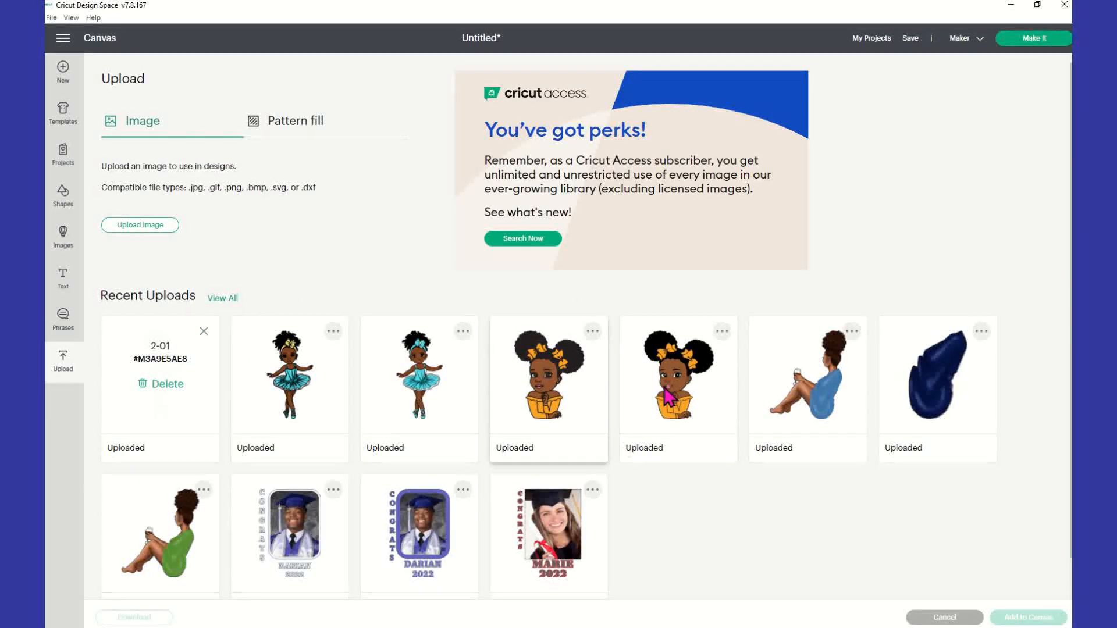
pyautogui.click(851, 335)
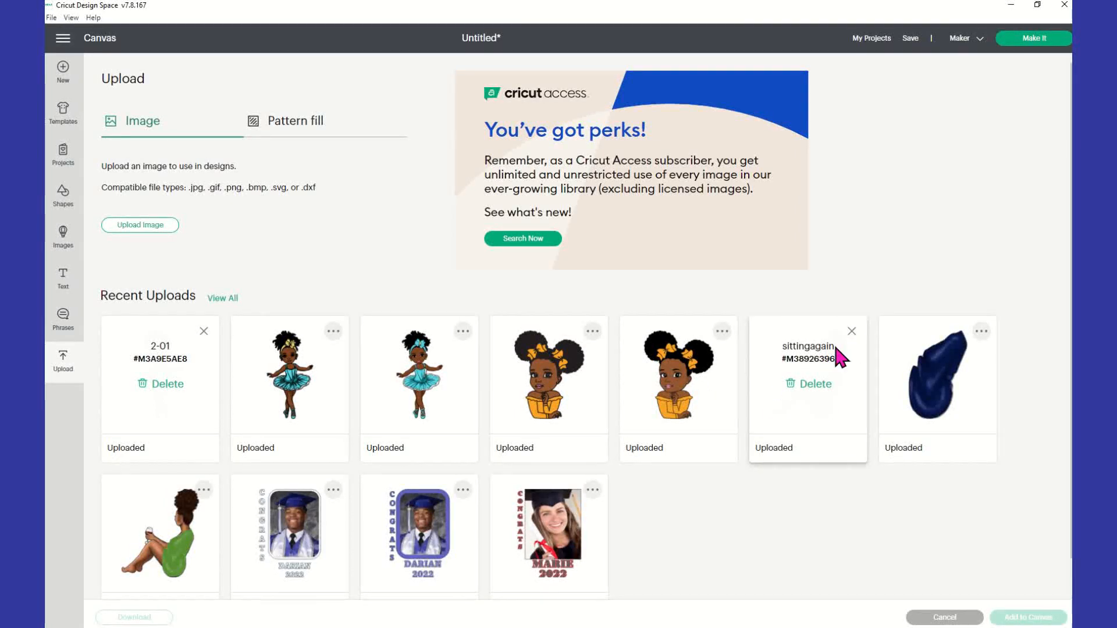
pyautogui.click(812, 385)
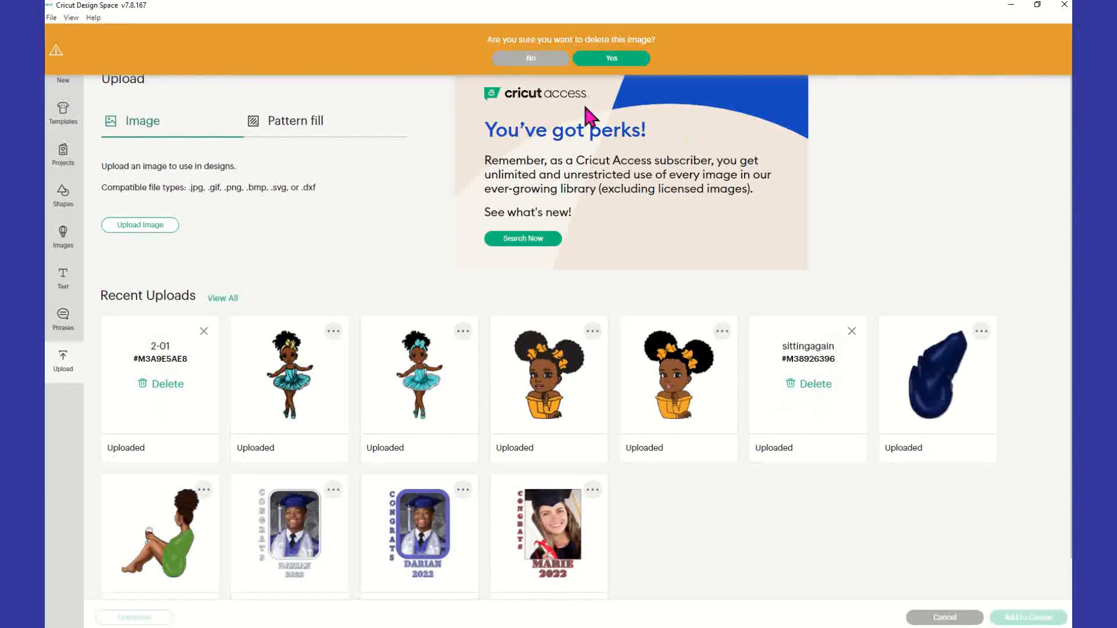
pyautogui.click(531, 59)
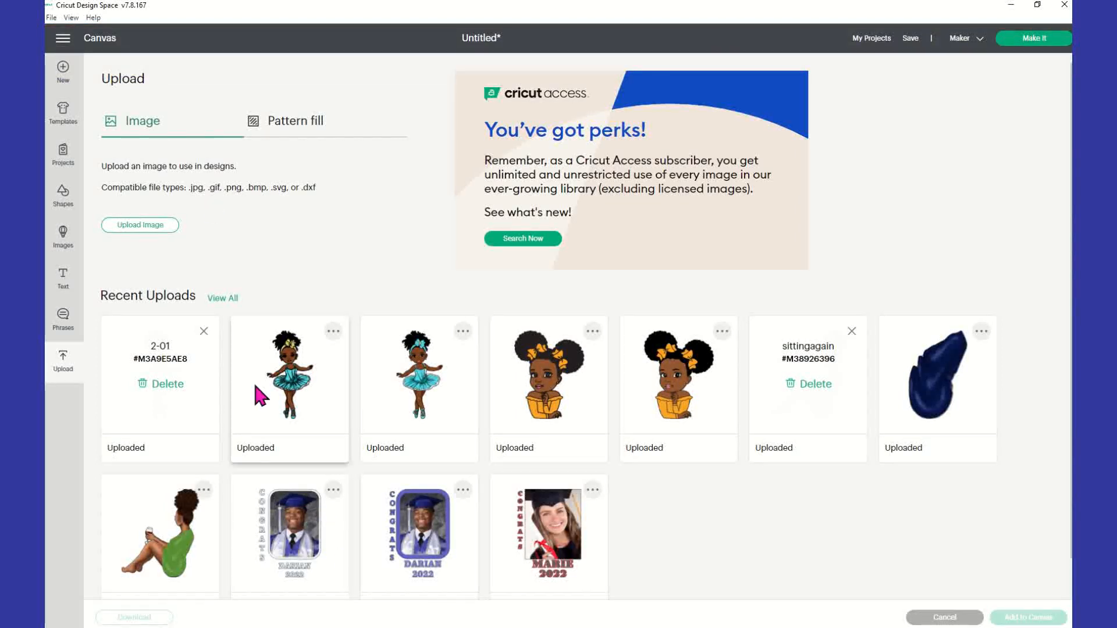
# Step: Close the details of the newest 2-01 ballerina upload and add that image to the canvas
pyautogui.click(204, 331)
pyautogui.click(165, 380)
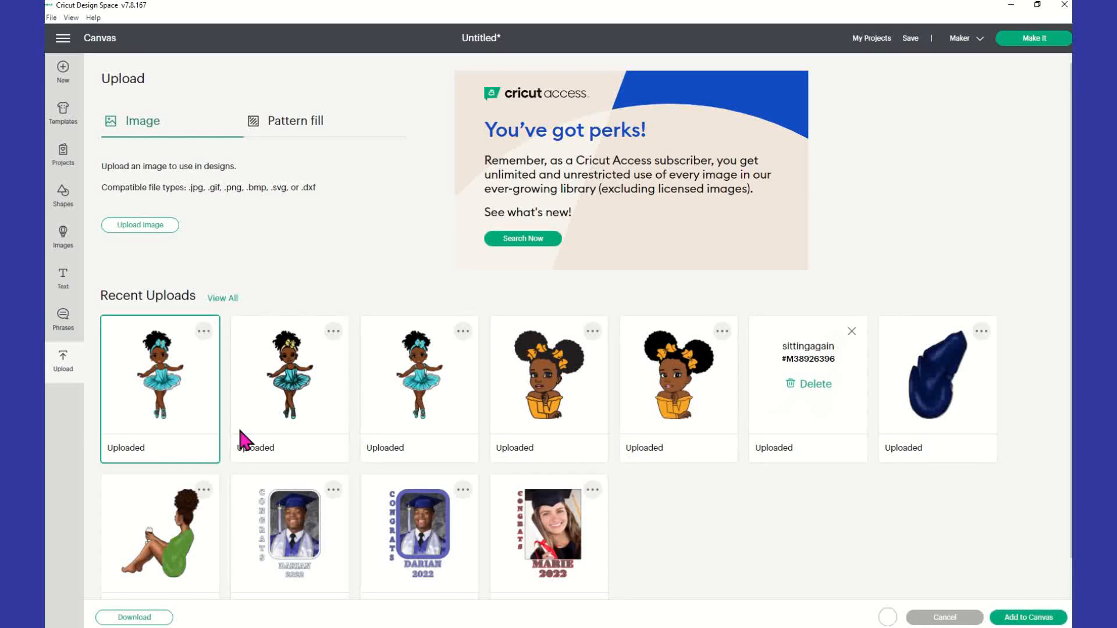
pyautogui.click(1008, 615)
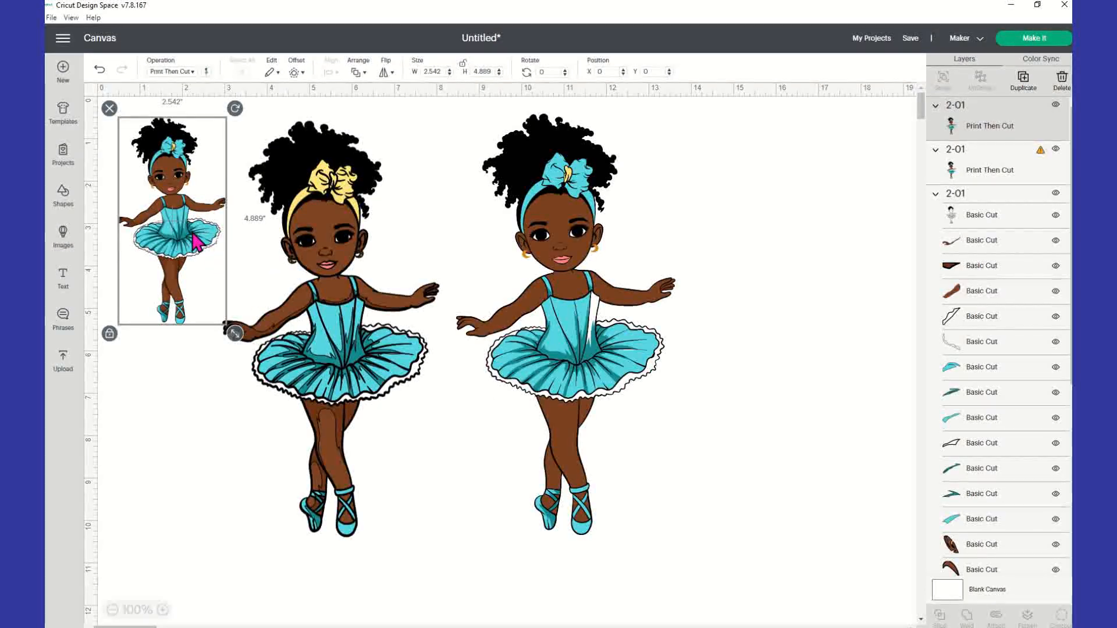
# Step: Delete the two older, larger ballerinas from the canvas, keeping only the newly added Print Then Cut one
pyautogui.click(357, 216)
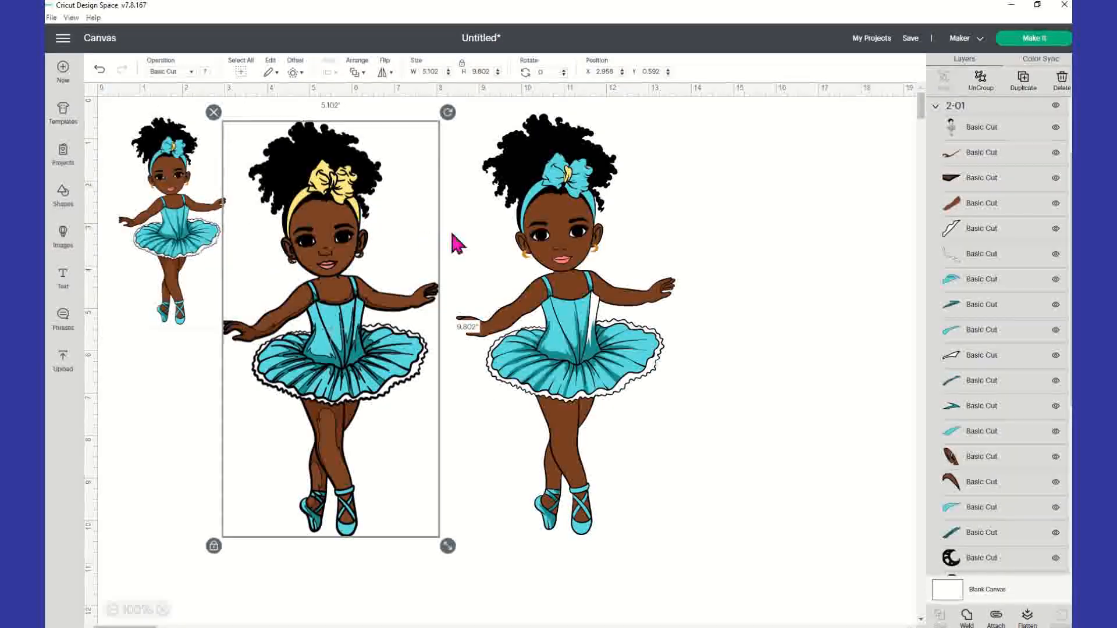
pyautogui.click(214, 112)
pyautogui.click(555, 169)
pyautogui.click(446, 106)
# Step: Enlarge the remaining ballerina to about 5.13 by 9.86 inches and move it to about X 3.33, Y 0.44
pyautogui.click(188, 221)
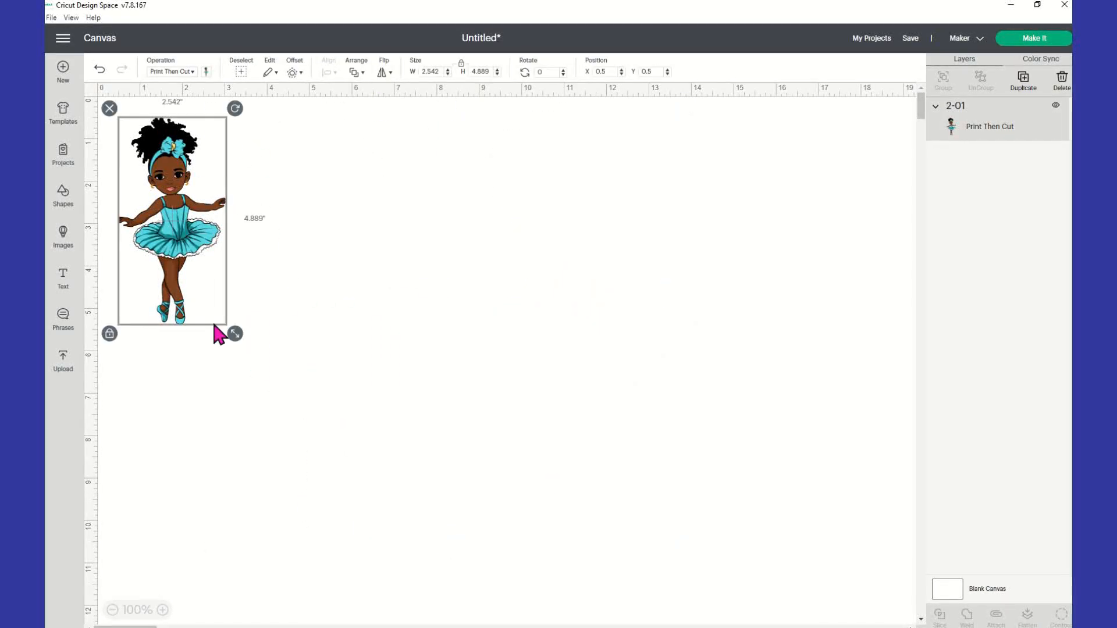
pyautogui.moveTo(238, 340); pyautogui.dragTo(366, 523)
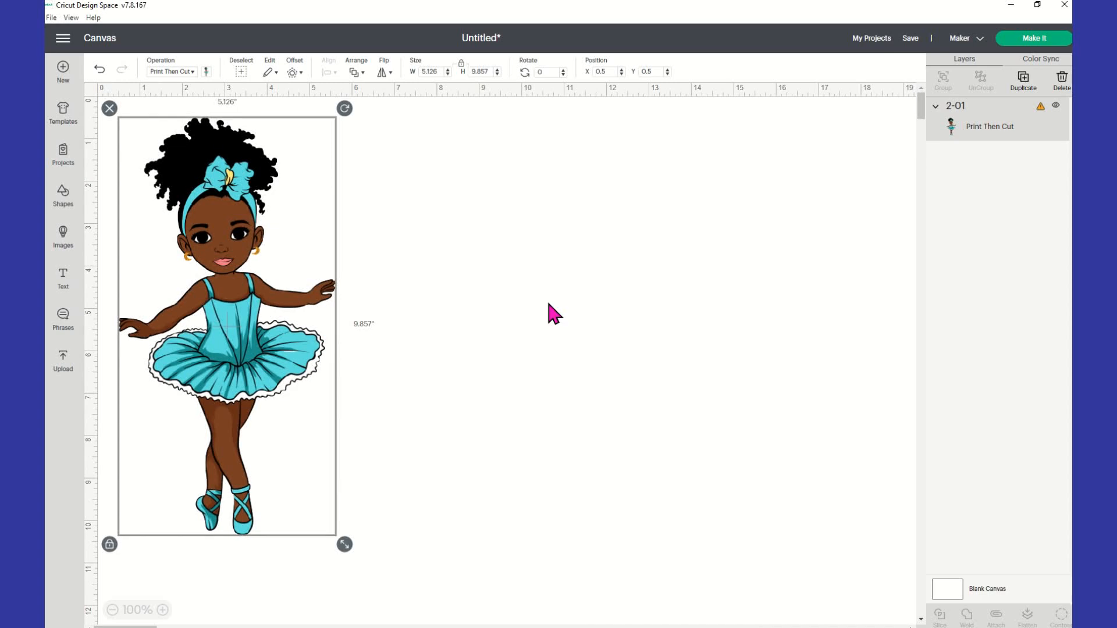
pyautogui.moveTo(295, 321); pyautogui.dragTo(453, 344)
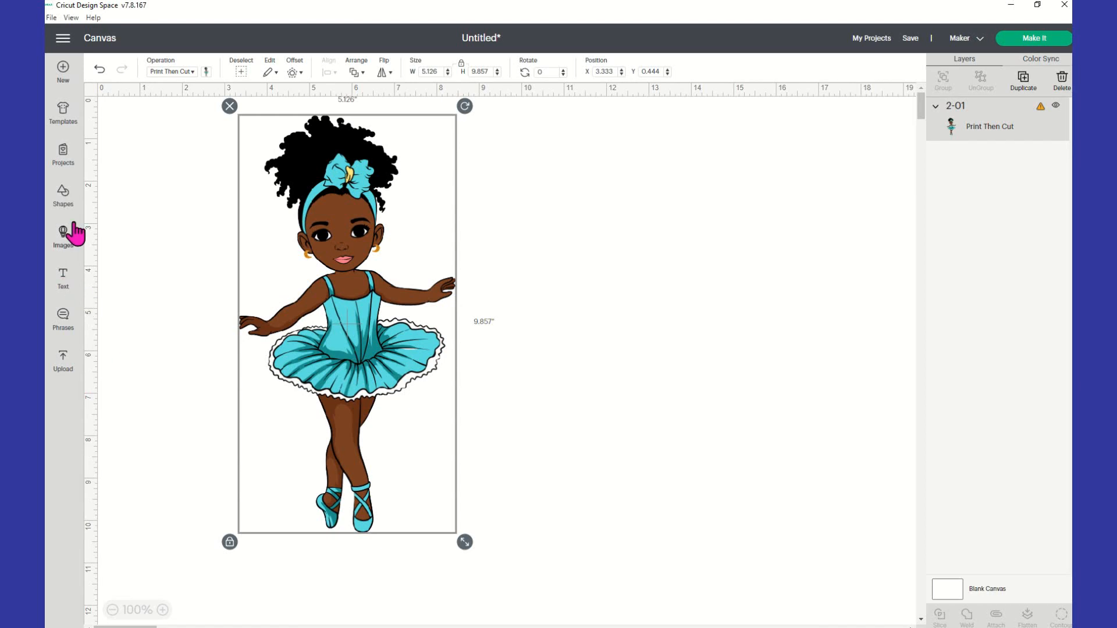
# Step: Add a square, enlarge it to about 5.21 inches, and place it over the ballerina's lower half
pyautogui.click(65, 198)
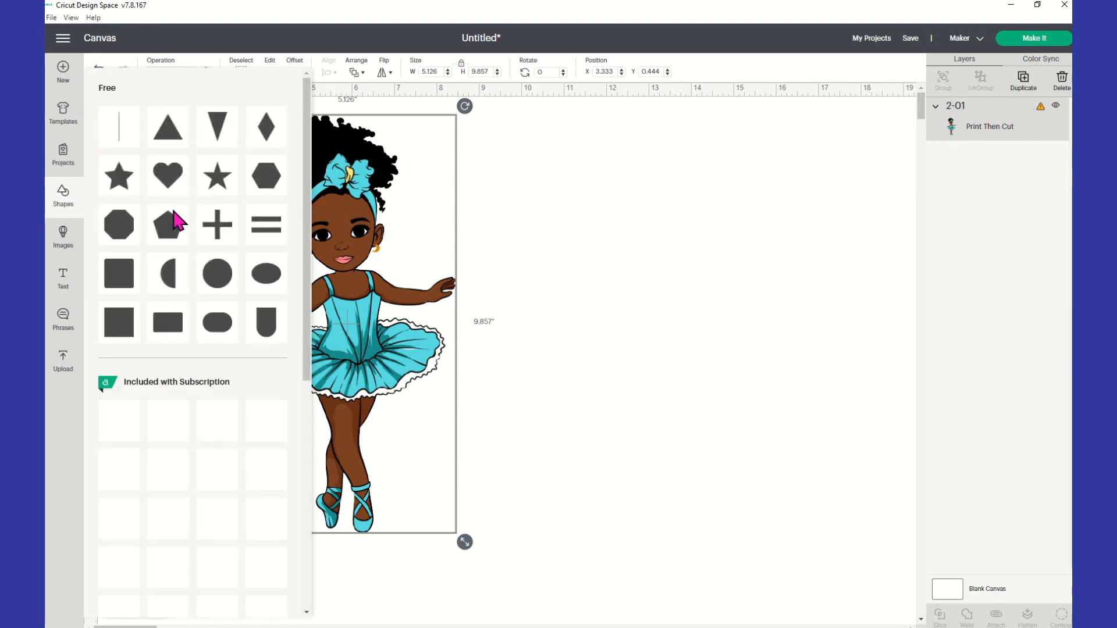
pyautogui.click(118, 322)
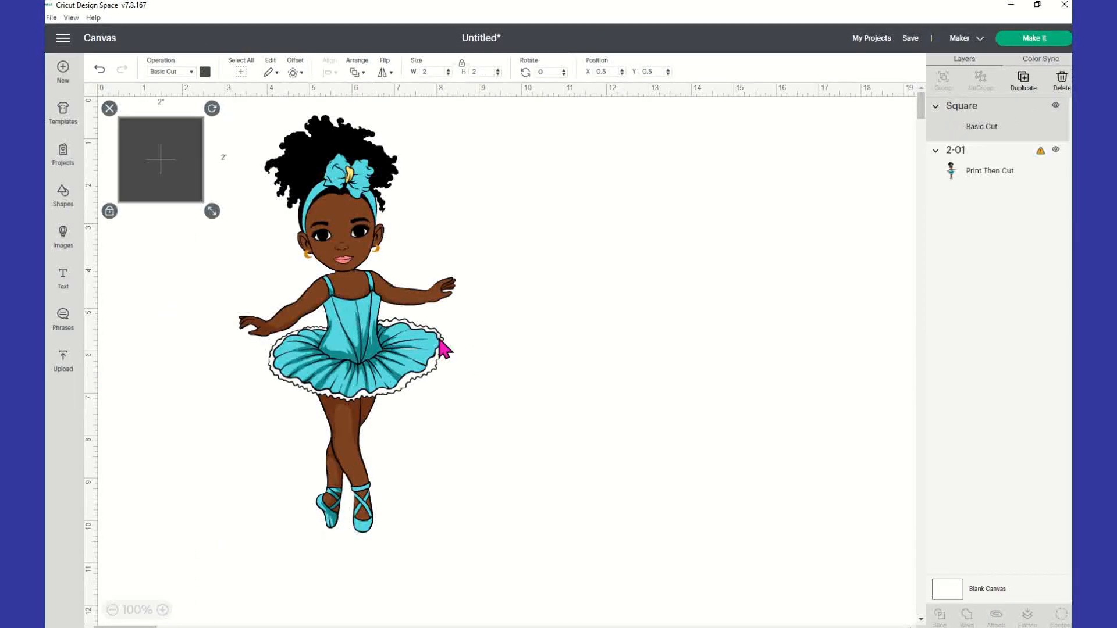
pyautogui.moveTo(155, 154); pyautogui.dragTo(297, 380)
pyautogui.moveTo(355, 440); pyautogui.dragTo(491, 571)
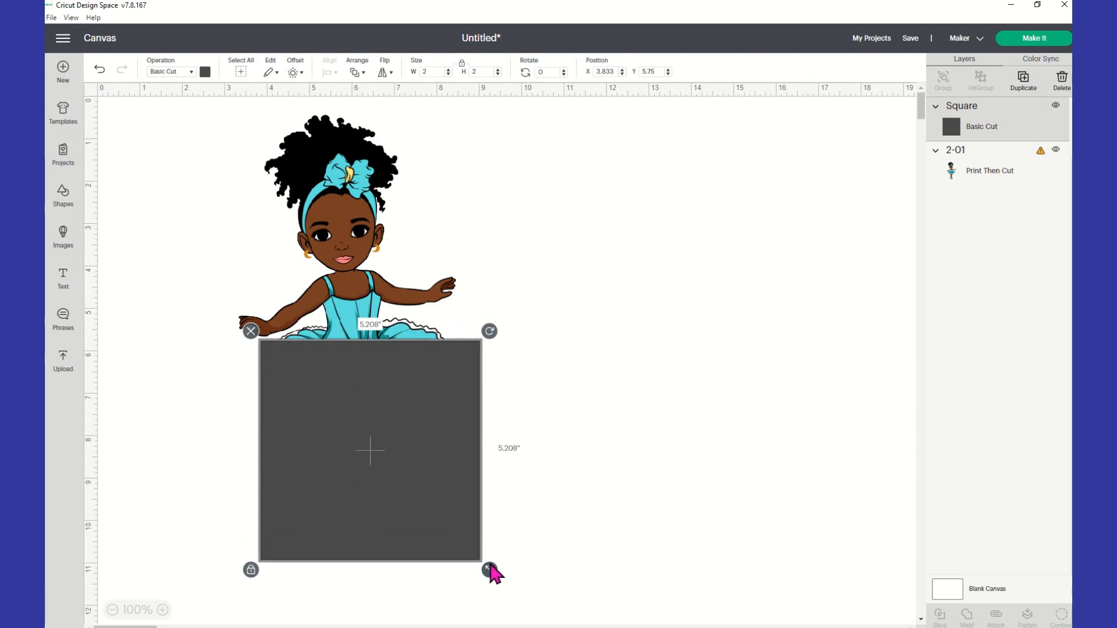
pyautogui.moveTo(392, 378); pyautogui.dragTo(398, 377)
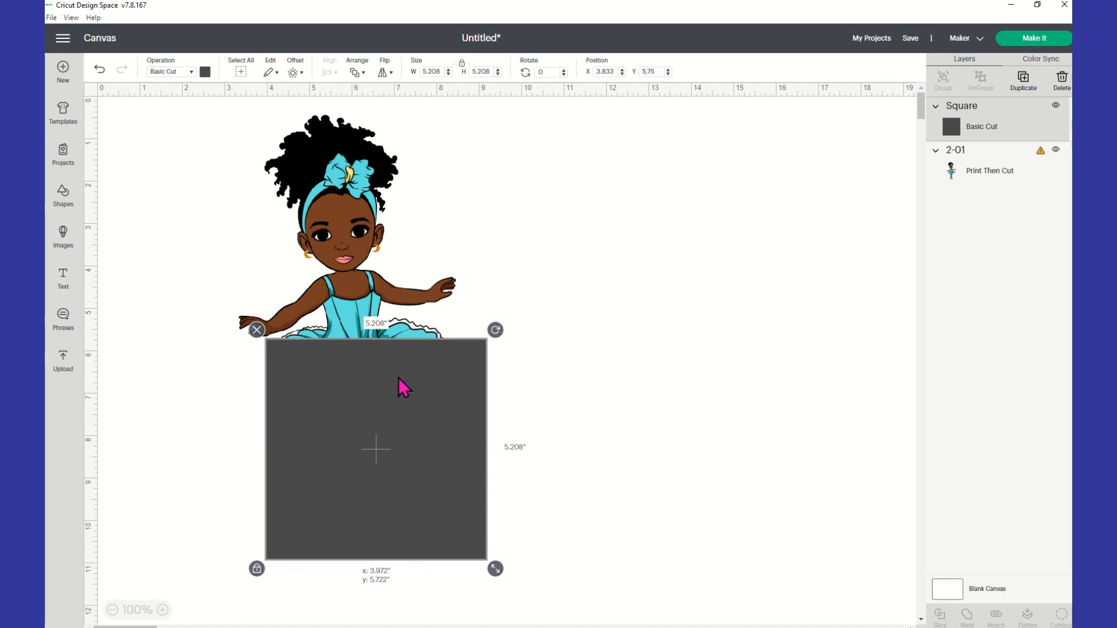
pyautogui.moveTo(406, 380); pyautogui.dragTo(405, 379)
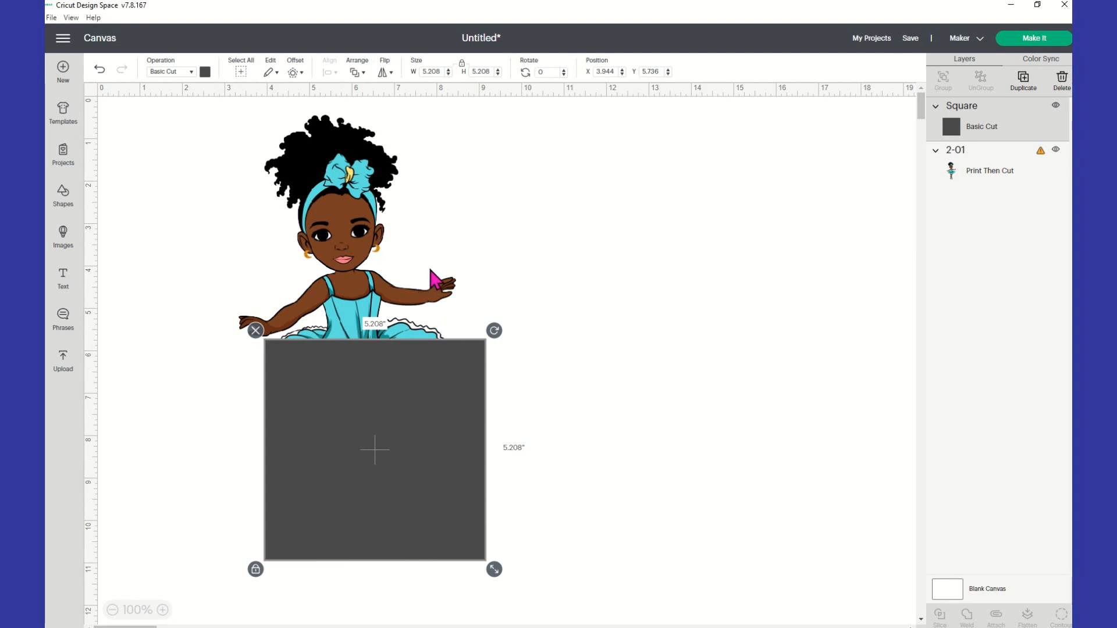
# Step: Slice the ballerina with the overlapping square and delete the two gray pieces cut from the square
pyautogui.keyDown('shift'); pyautogui.click(382, 231); pyautogui.keyUp('shift')
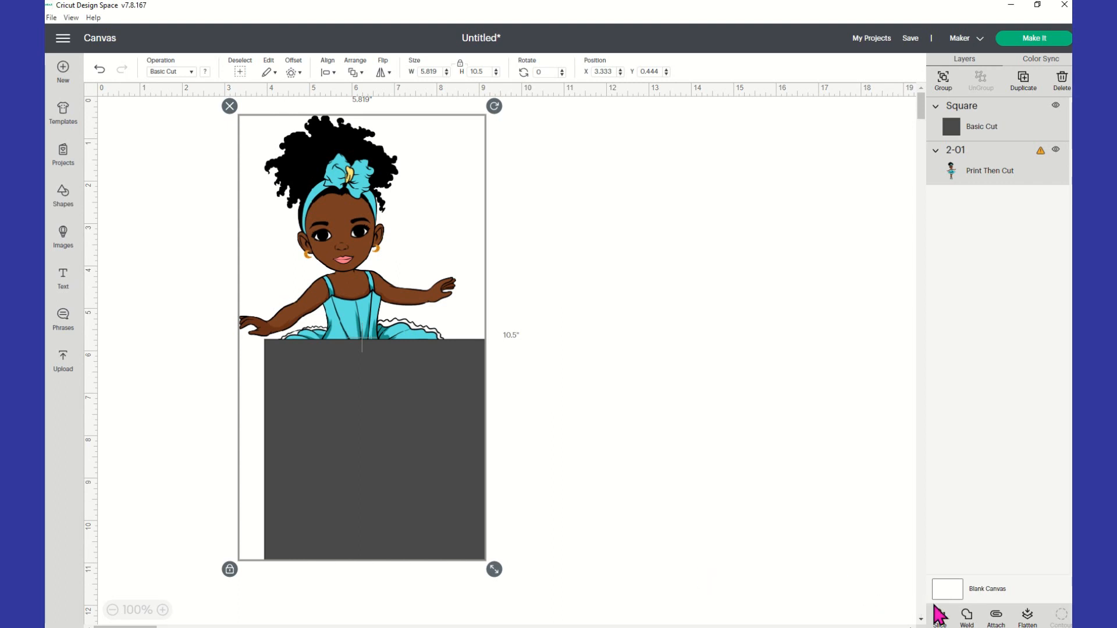
pyautogui.click(622, 379)
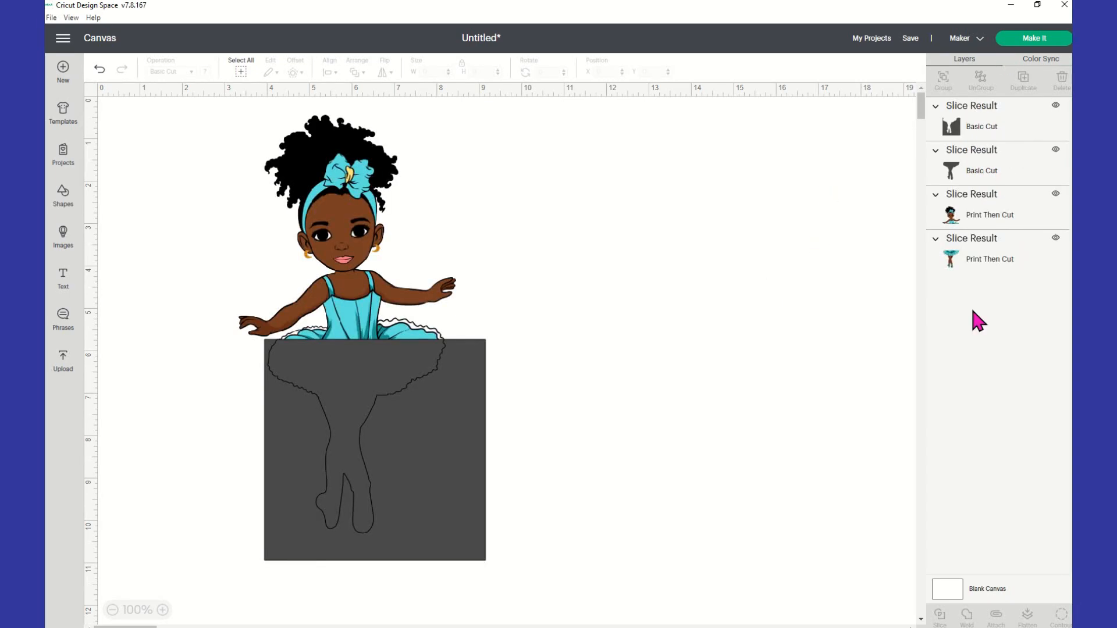
pyautogui.click(968, 131)
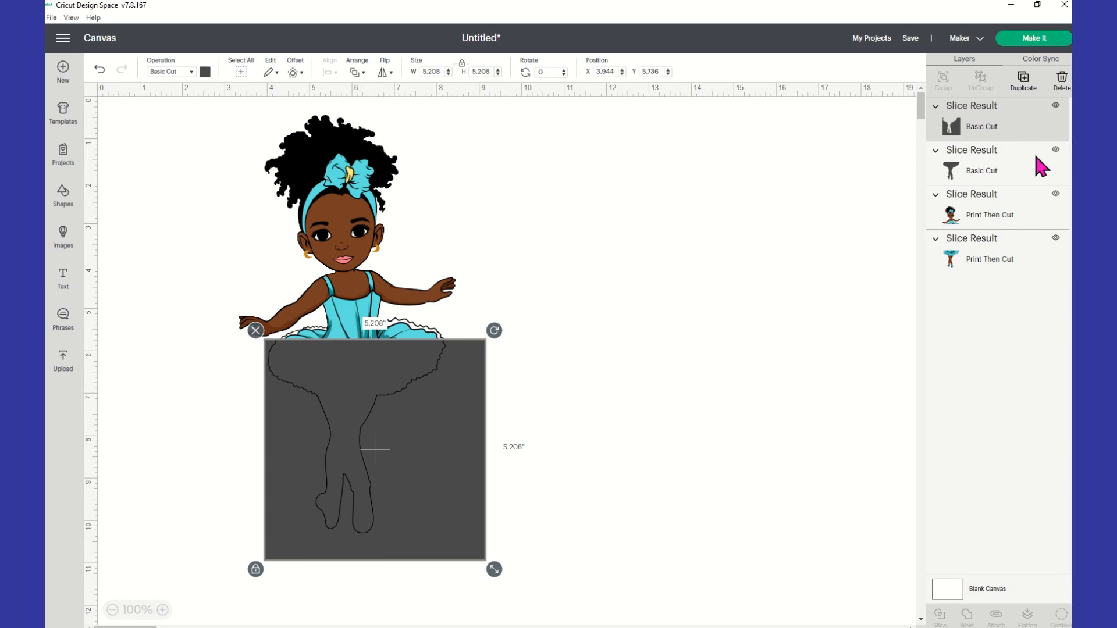
pyautogui.press('Delete')
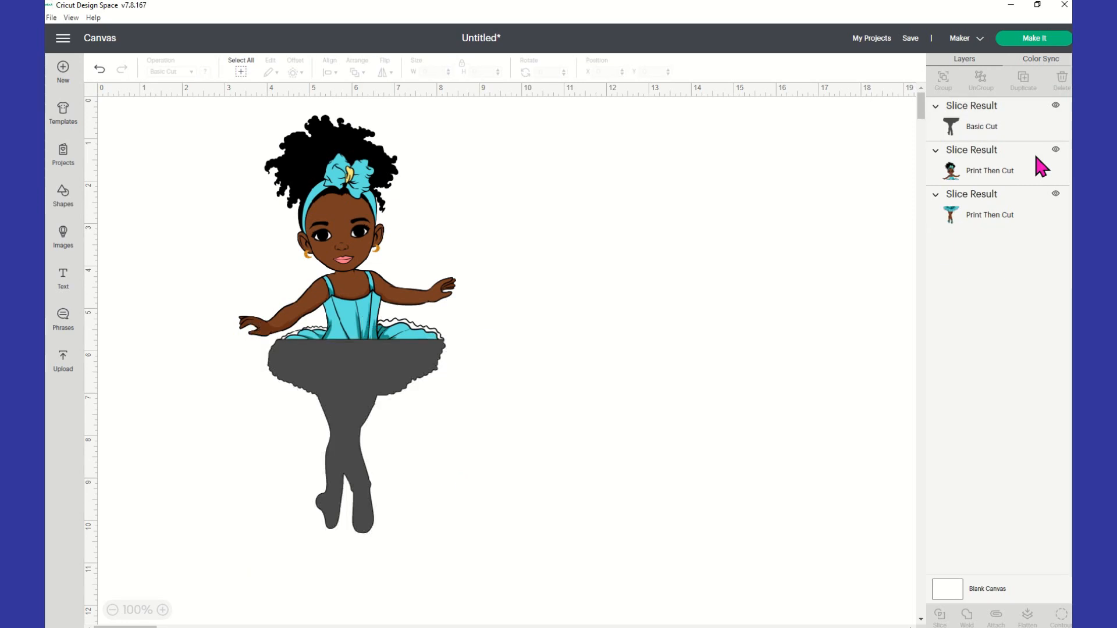
pyautogui.click(1029, 128)
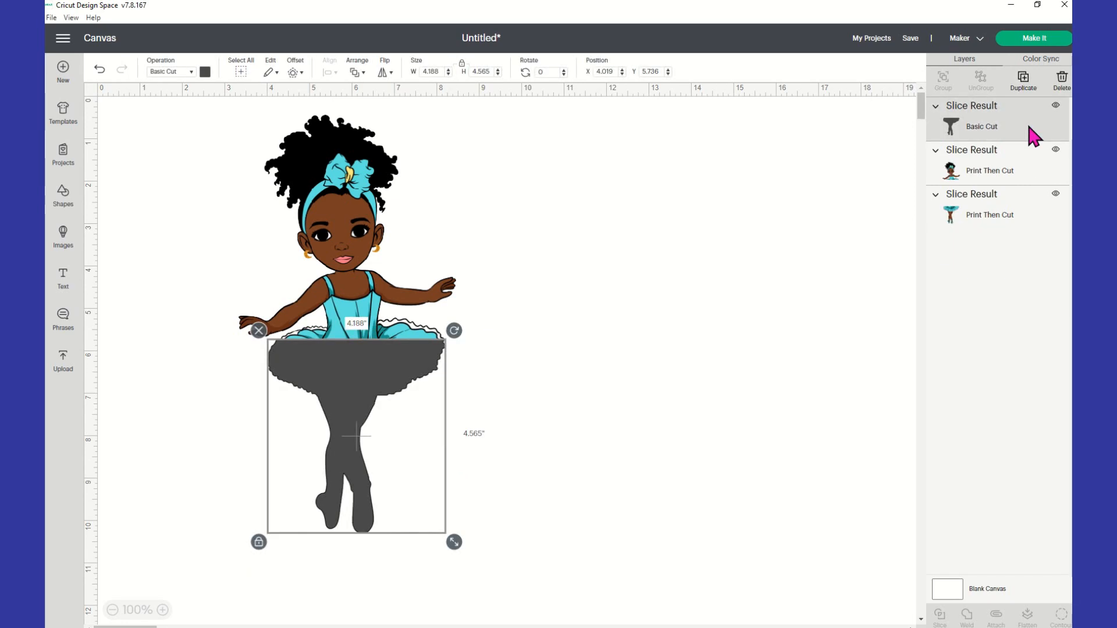
pyautogui.press('Delete')
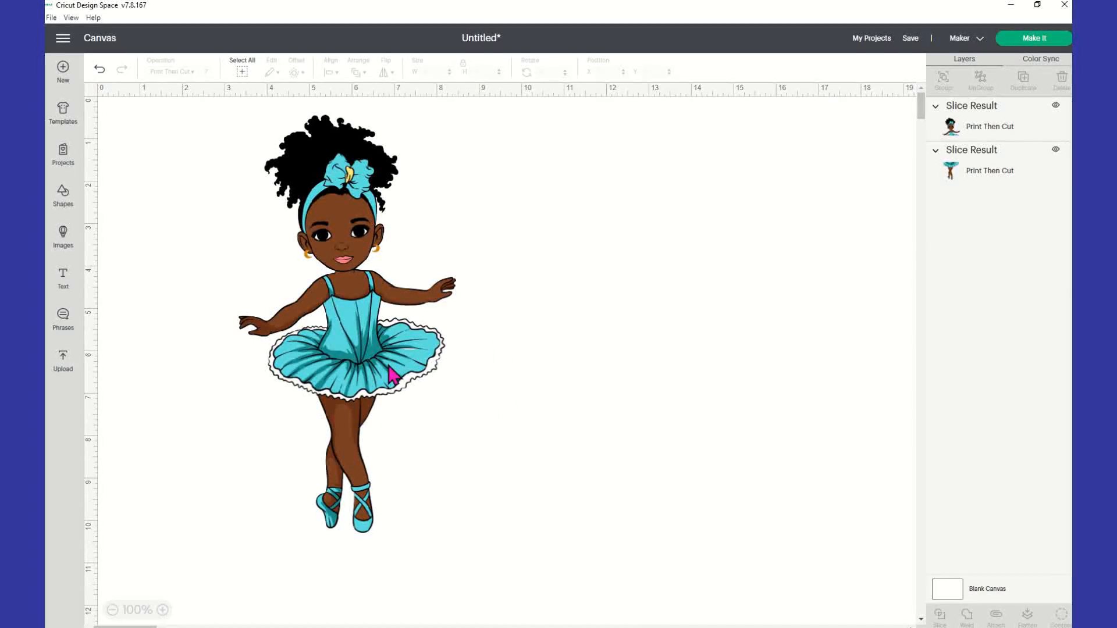
# Step: Move the sliced skirt and legs away from the upper body and back again, then undo these moves
pyautogui.moveTo(395, 364); pyautogui.dragTo(656, 339)
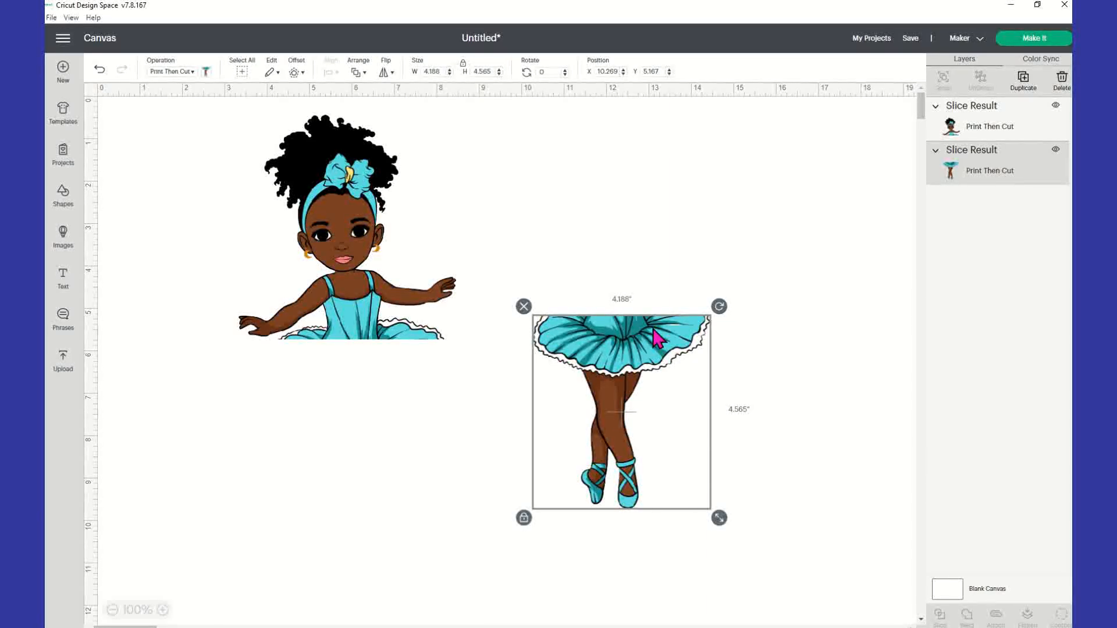
pyautogui.moveTo(621, 333); pyautogui.dragTo(360, 360)
pyautogui.moveTo(362, 364); pyautogui.dragTo(361, 366)
pyautogui.click(506, 366)
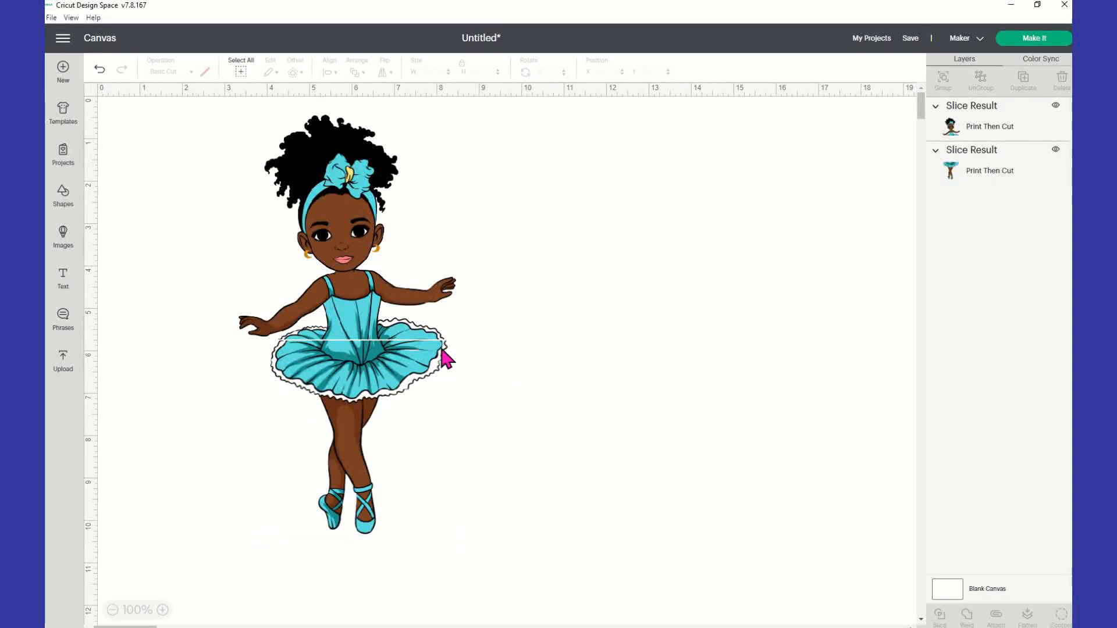
pyautogui.click(101, 70)
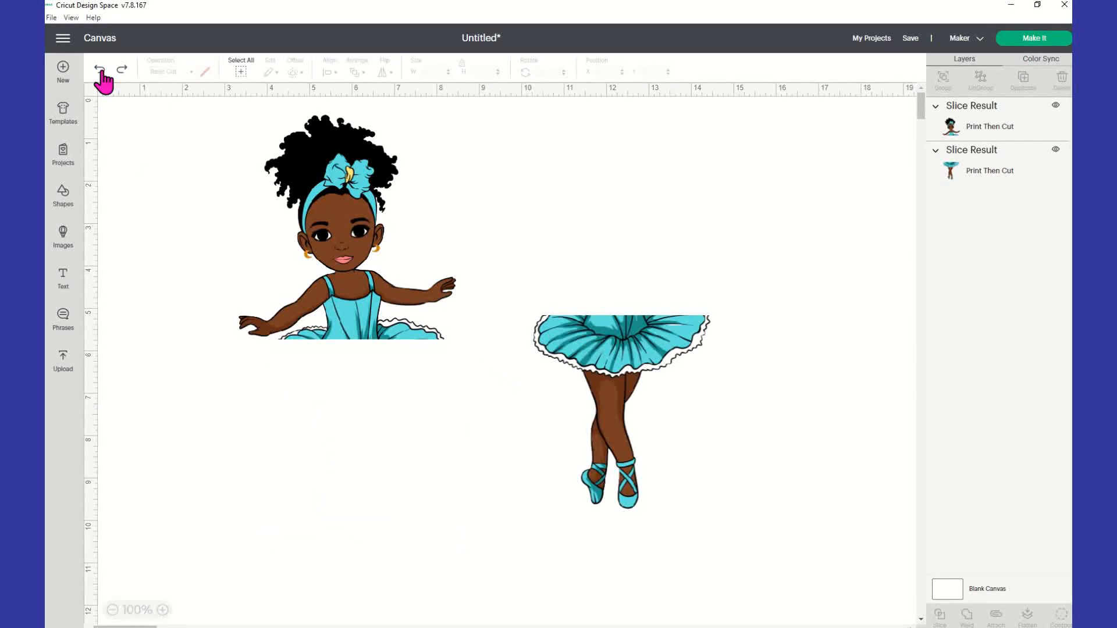
pyautogui.click(100, 70)
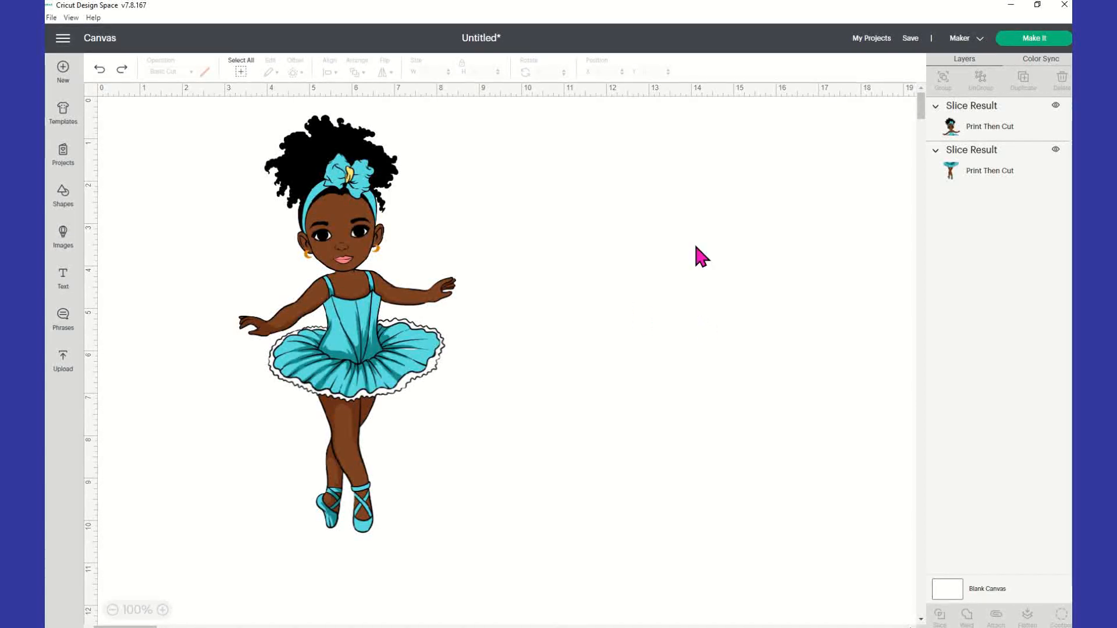
# Step: Select the ballerina's upper-body slice to inspect its extent, then clear the selection
pyautogui.click(1007, 149)
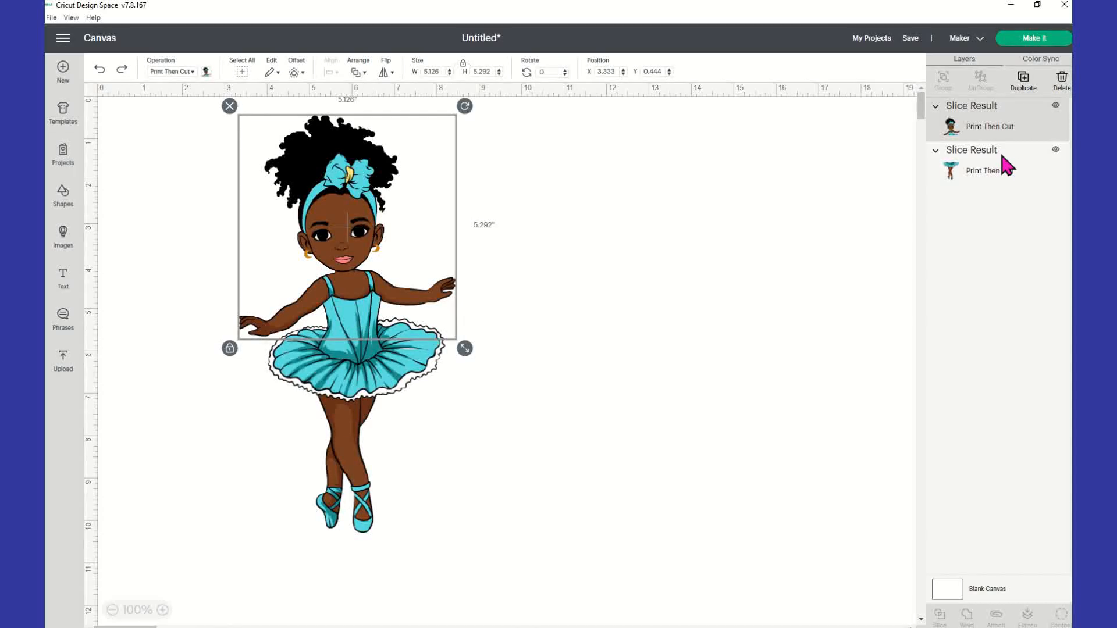
pyautogui.click(606, 299)
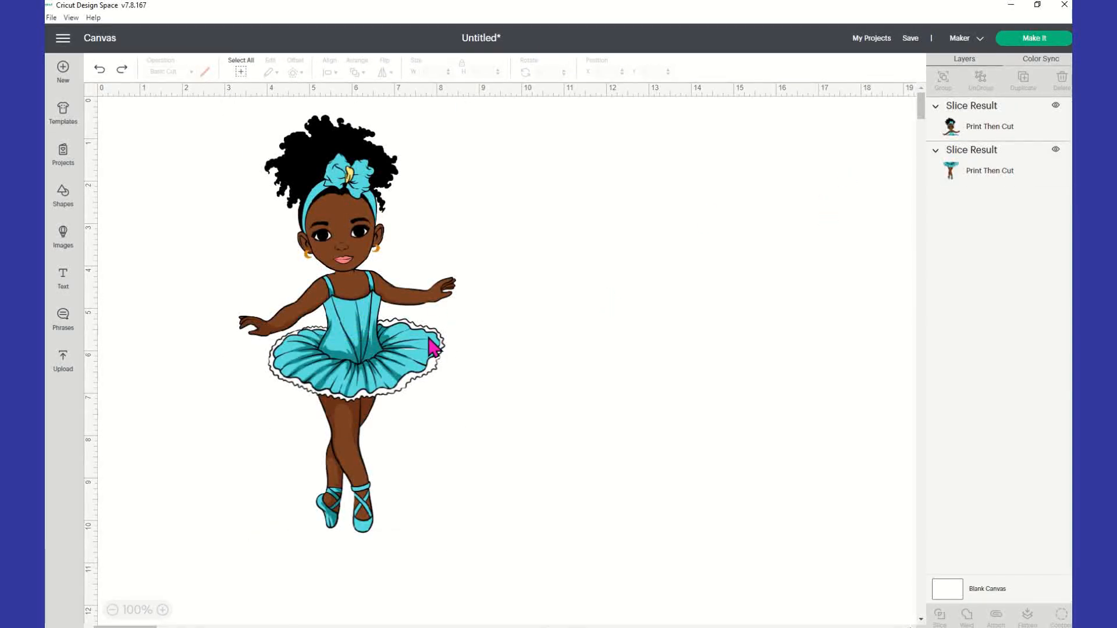